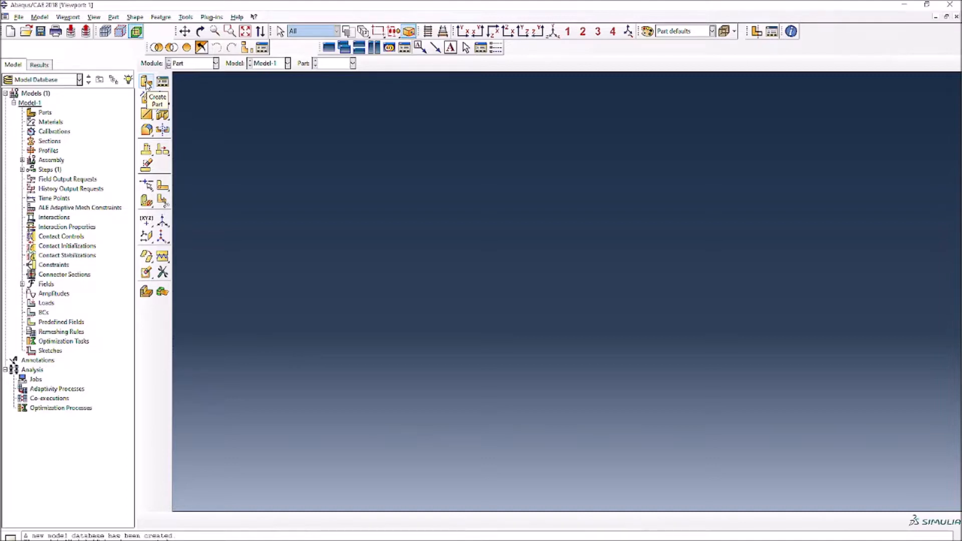
Create a 3D deformable part named Part-1 with a solid extrusion base feature and an approximate size of 200
{"action": "left_click", "coordinate": [146, 82]}
{"action": "left_click_drag", "start_coordinate": [759, 110], "coordinate": [210, 134]}
{"action": "left_click", "coordinate": [194, 173]}
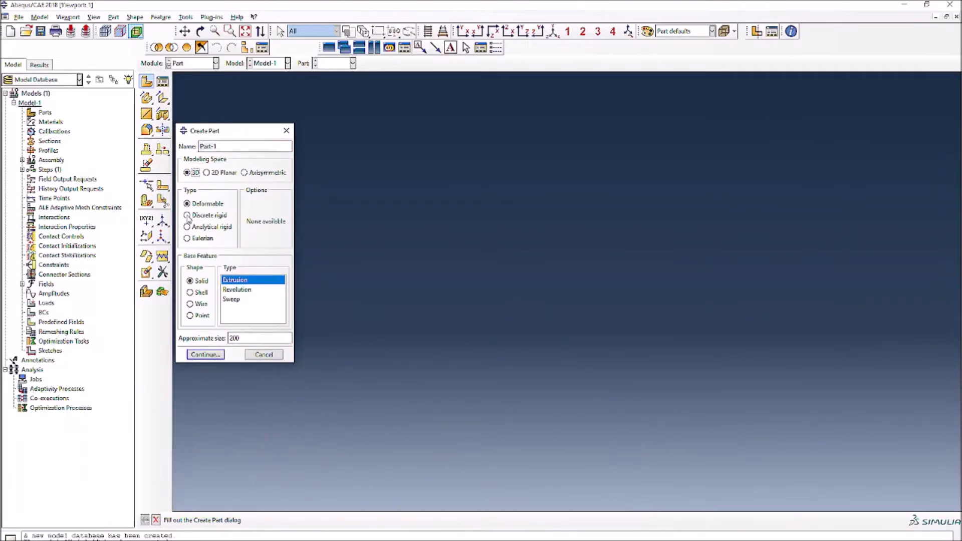
{"action": "left_click", "coordinate": [205, 354]}
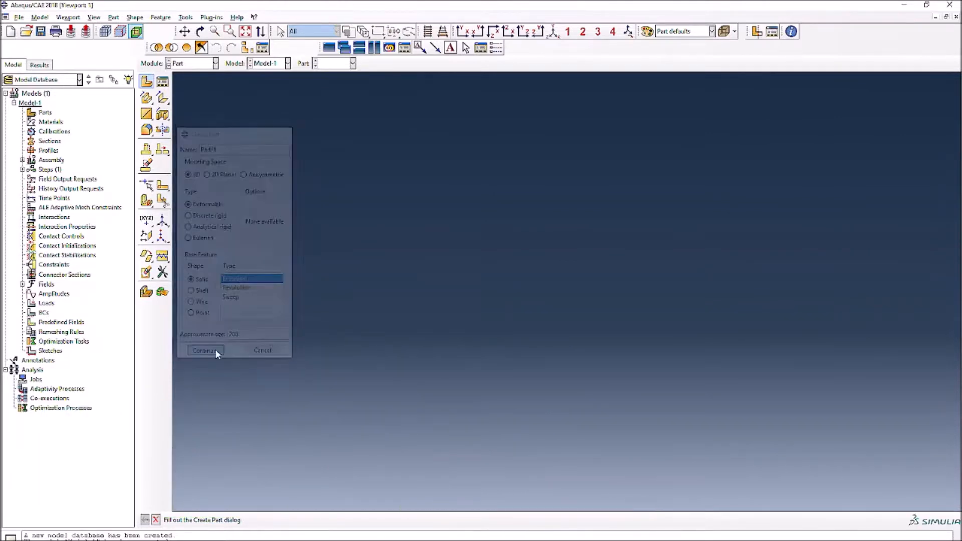
Sketch a square section about 5 by 5 with one corner at the origin and extrude it into a solid bar
{"action": "left_click", "coordinate": [162, 99]}
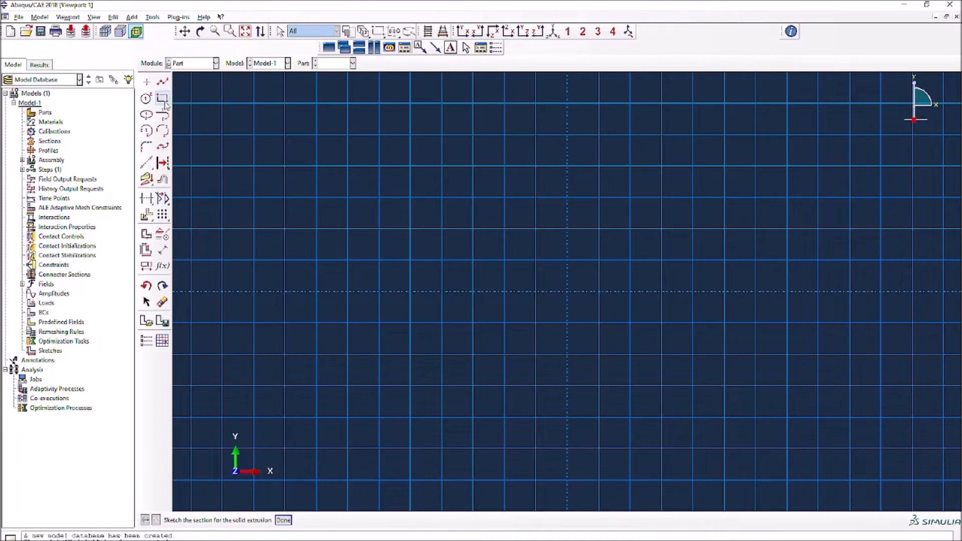
{"action": "left_click", "coordinate": [568, 291]}
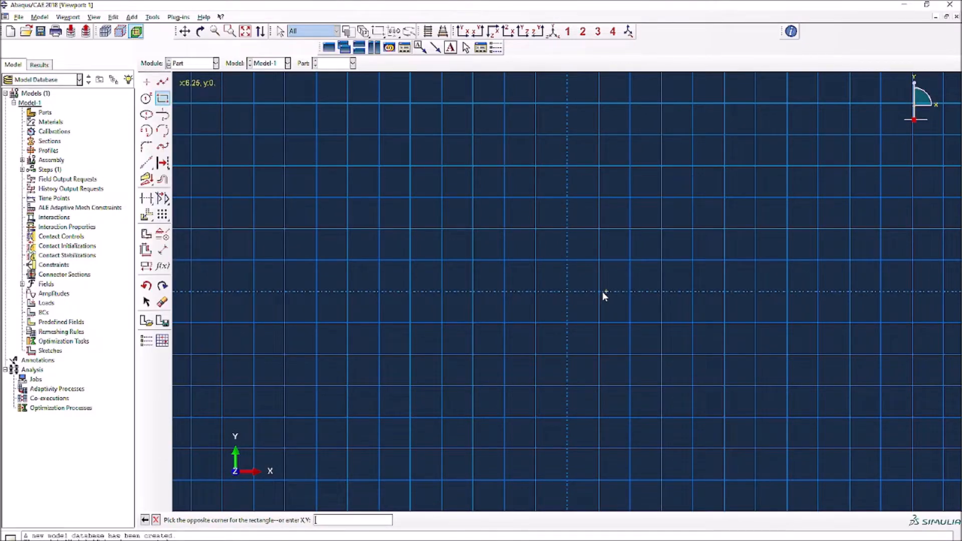
{"action": "left_click", "coordinate": [600, 261]}
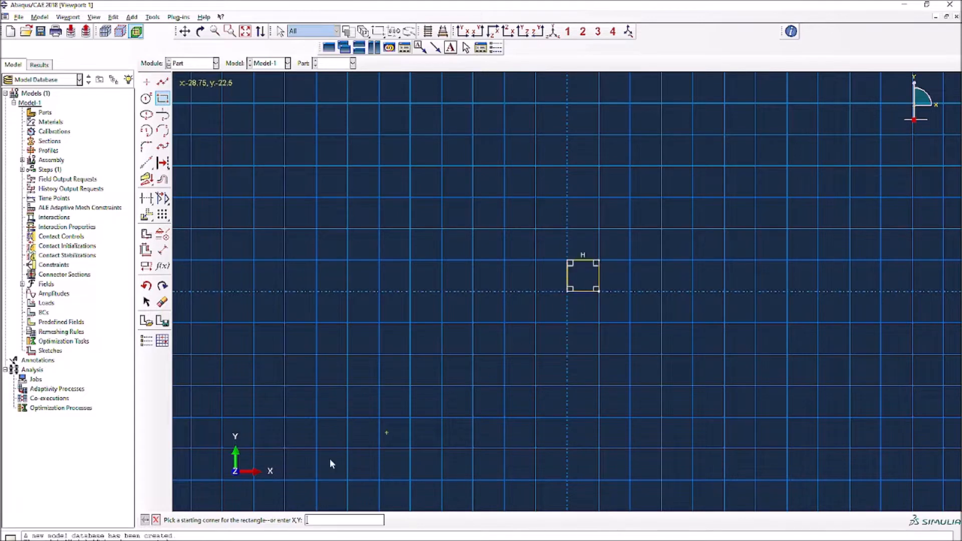
{"action": "left_click", "coordinate": [157, 520]}
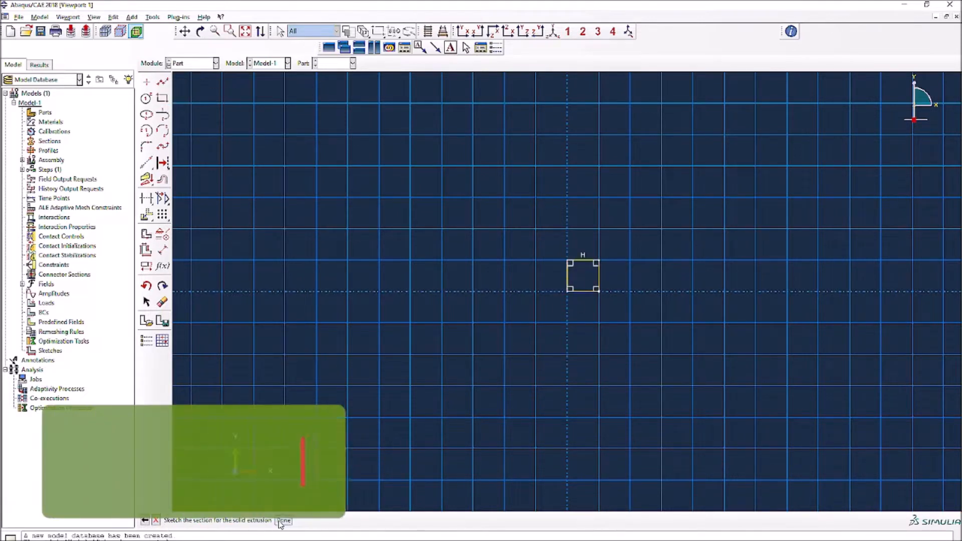
{"action": "left_click", "coordinate": [282, 521]}
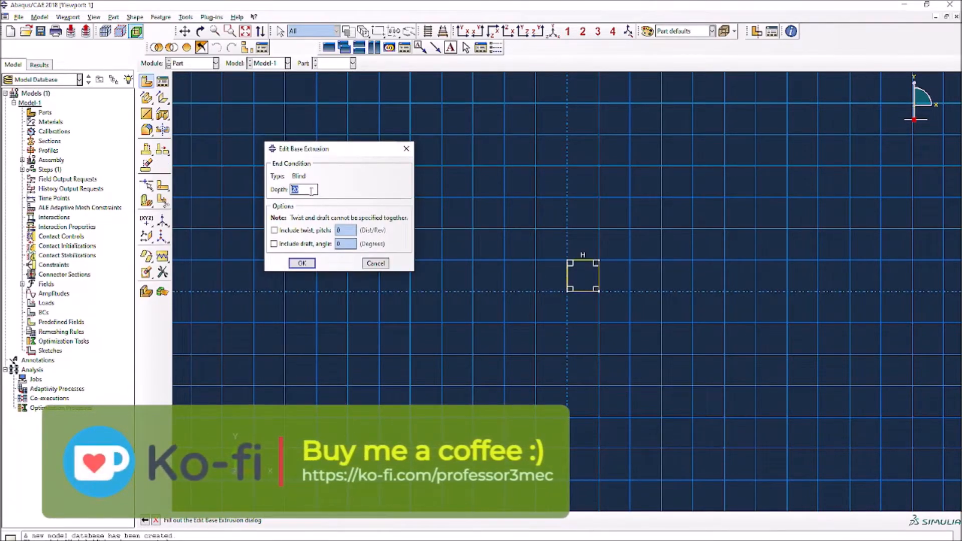
{"action": "left_click", "coordinate": [300, 264]}
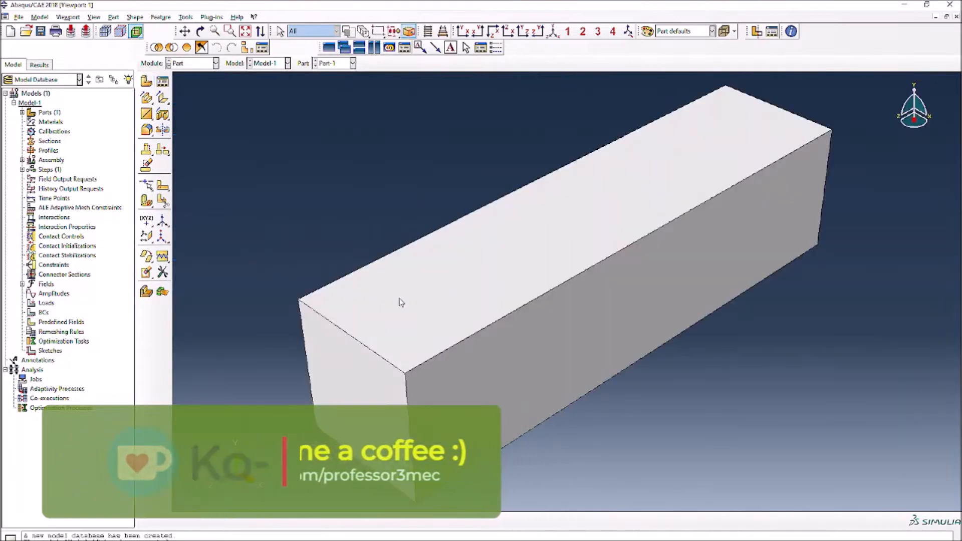
Open the solid extrude feature of Part-1 for editing
{"action": "left_click", "coordinate": [22, 113]}
{"action": "left_click", "coordinate": [31, 122]}
{"action": "left_click", "coordinate": [39, 132]}
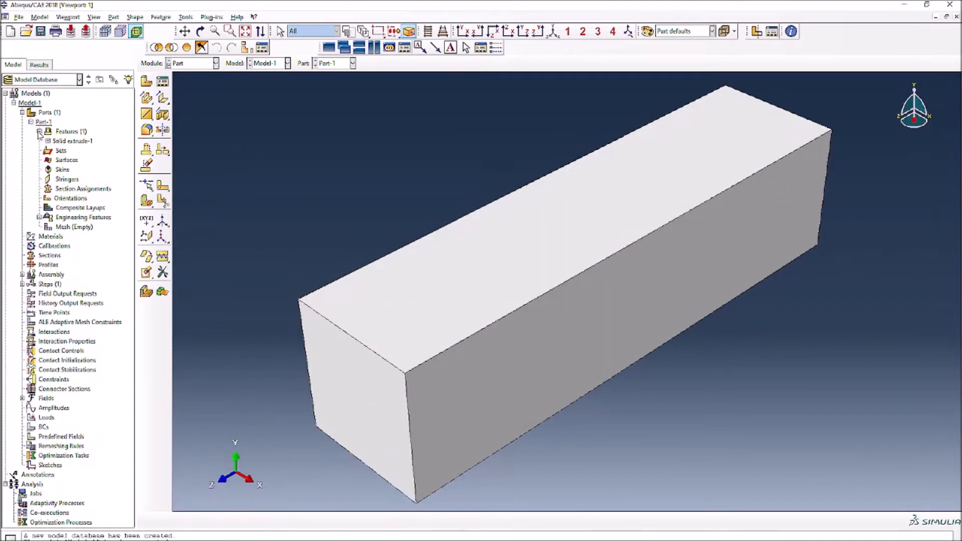
{"action": "double_click", "coordinate": [61, 143]}
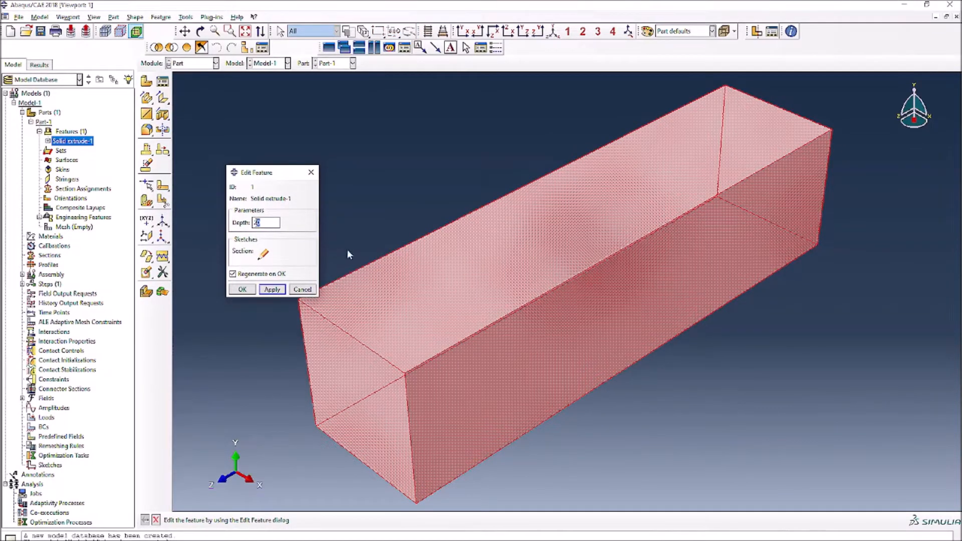
Try extrusion depths of 235 and 35 on the bar
{"action": "type", "text": "235"}
{"action": "left_click", "coordinate": [280, 291]}
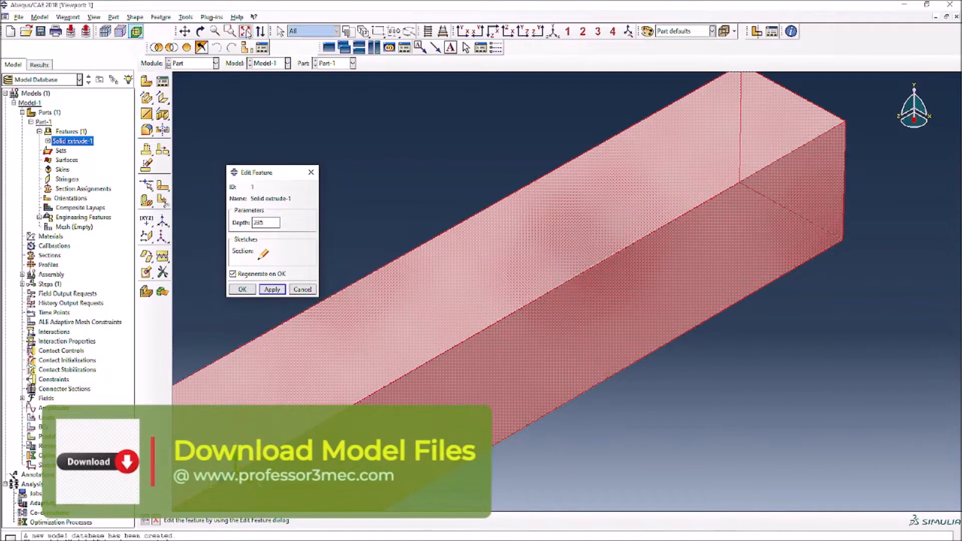
{"action": "left_click", "coordinate": [245, 31]}
{"action": "left_click_drag", "start_coordinate": [279, 223], "coordinate": [246, 226]}
{"action": "type", "text": "35"}
{"action": "left_click", "coordinate": [272, 289]}
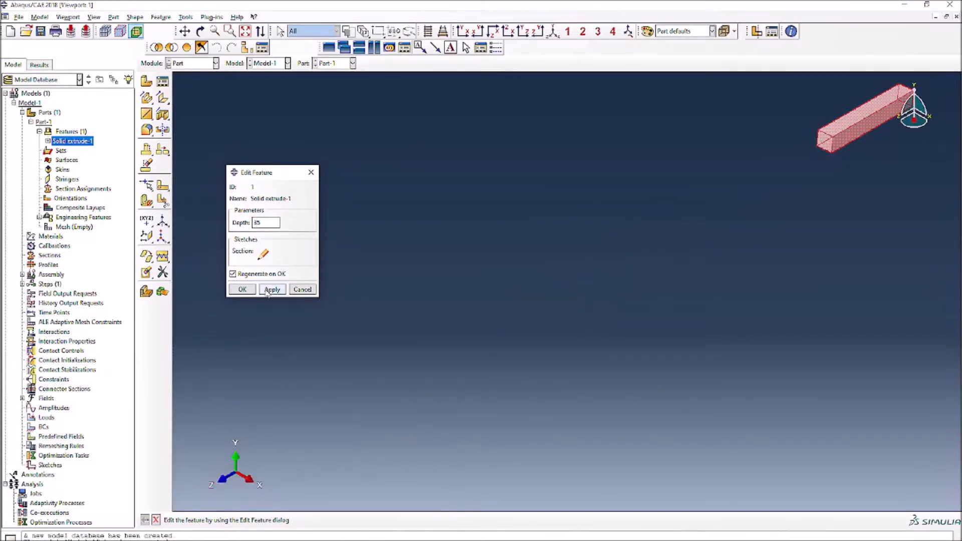
Set the bar's extrusion depth to 45 and finish editing the feature
{"action": "left_click", "coordinate": [244, 32]}
{"action": "left_click_drag", "start_coordinate": [262, 223], "coordinate": [249, 224]}
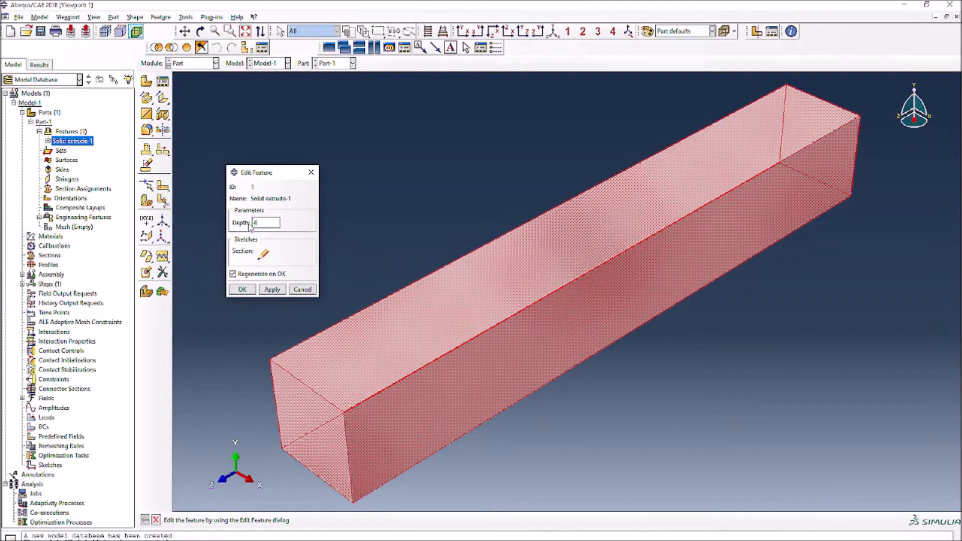
{"action": "type", "text": "45"}
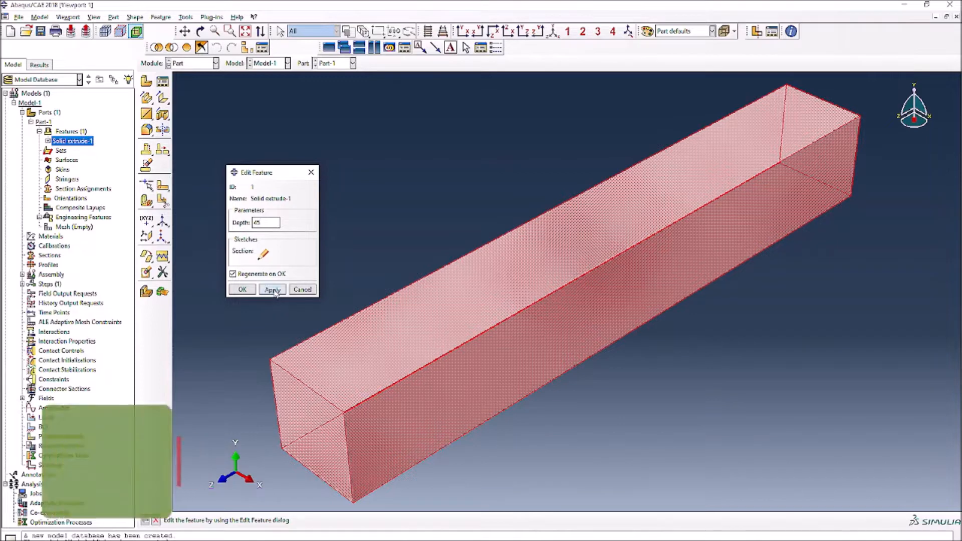
{"action": "left_click", "coordinate": [243, 289]}
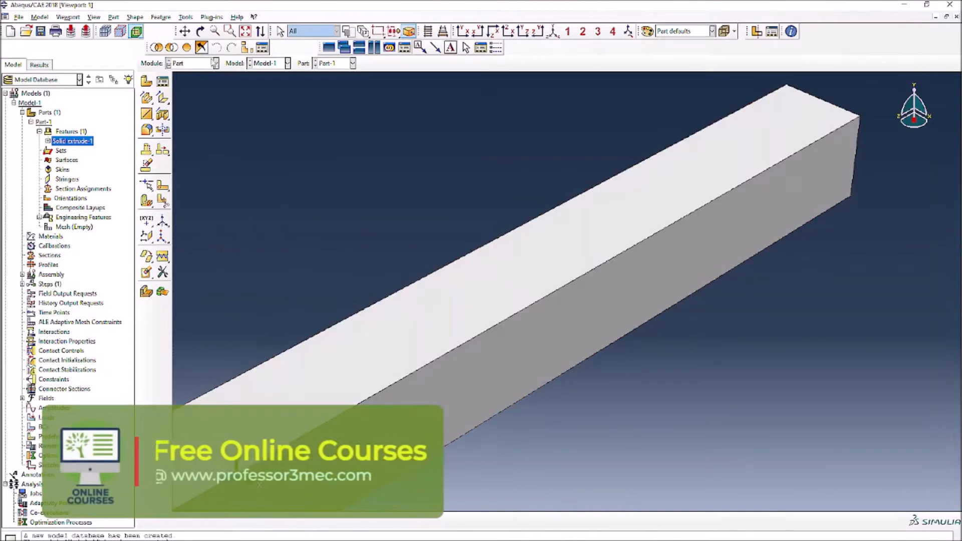
{"action": "left_click", "coordinate": [245, 32]}
Switch to the Property module and create Material-1 with a uniform mass density of 7.85e-9
{"action": "left_click", "coordinate": [193, 63]}
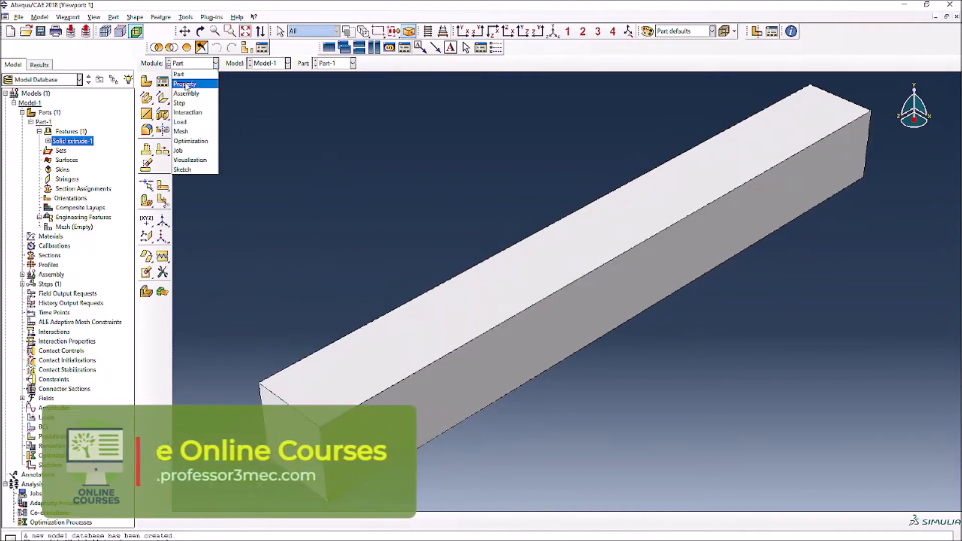
{"action": "left_click", "coordinate": [185, 82]}
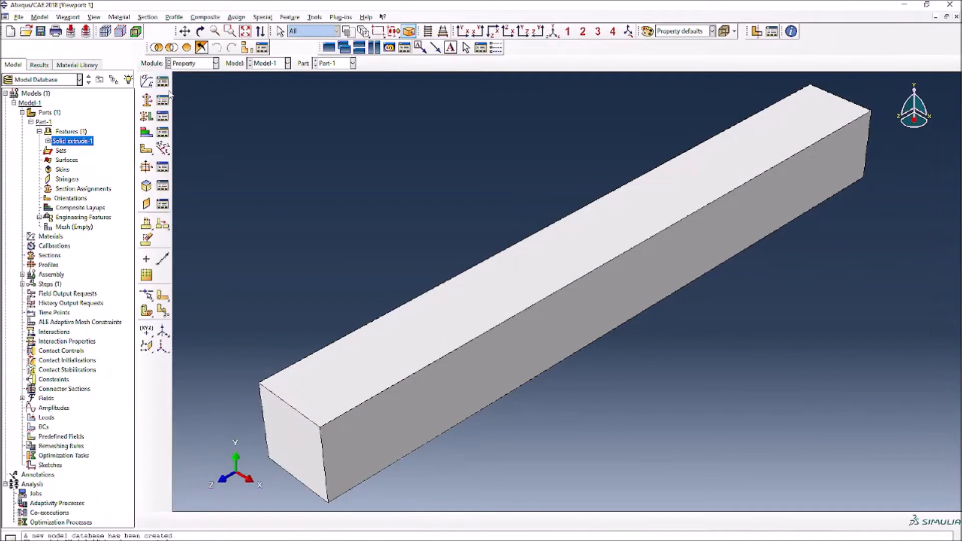
{"action": "left_click", "coordinate": [148, 82]}
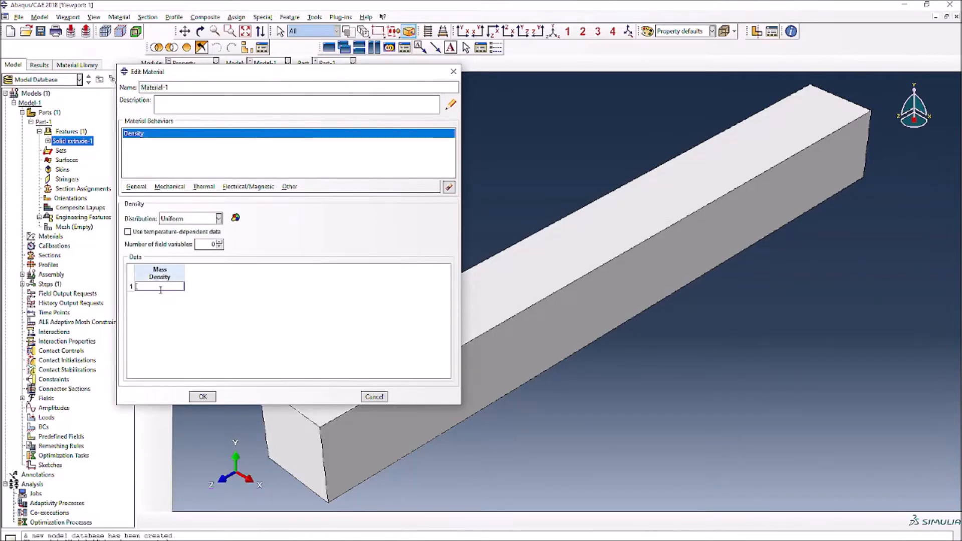
{"action": "left_click", "coordinate": [160, 288]}
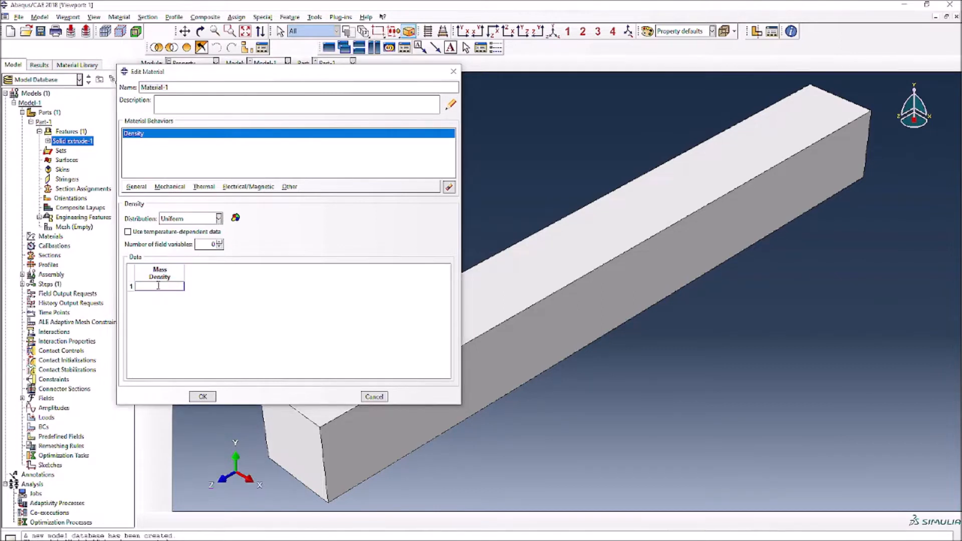
{"action": "type", "text": "7.85e"}
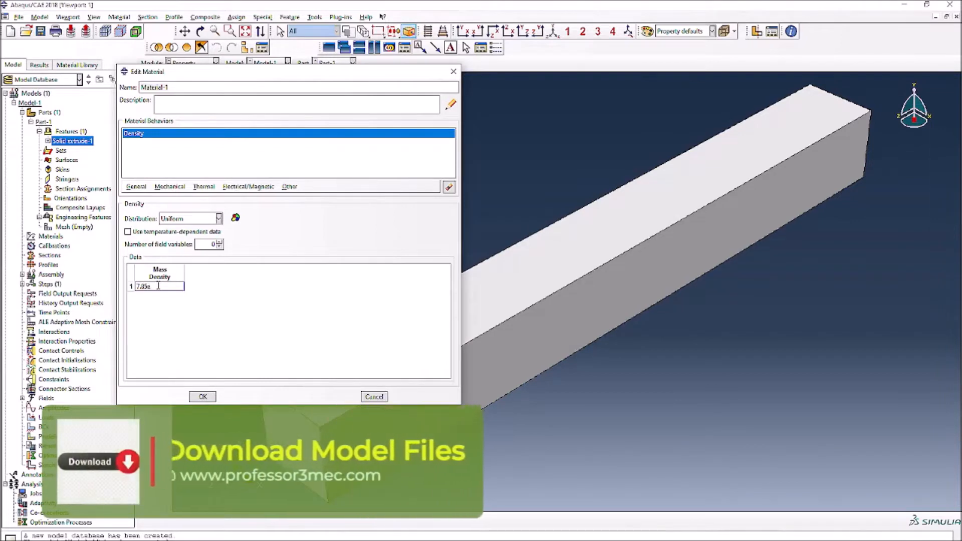
{"action": "type", "text": "-"}
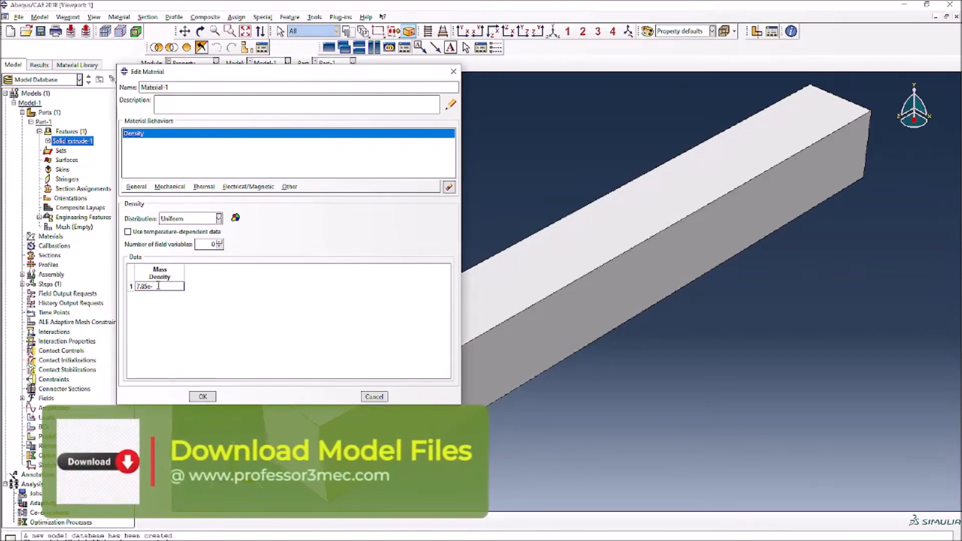
{"action": "type", "text": "9"}
Add isotropic elasticity to the material with a Young's modulus of 210000 and a Poisson's ratio of 0.33
{"action": "left_click", "coordinate": [173, 186]}
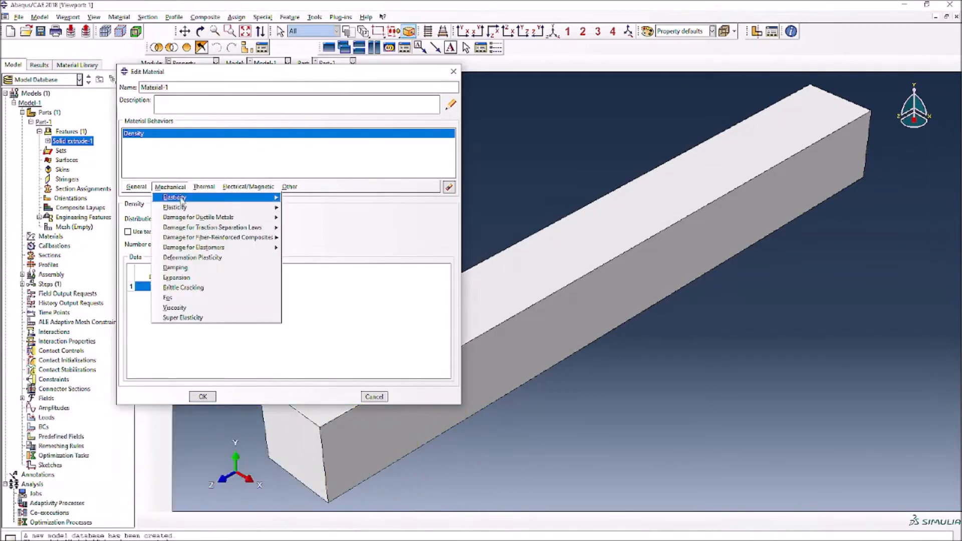
{"action": "mouse_move", "coordinate": [181, 196]}
{"action": "left_click", "coordinate": [328, 201]}
{"action": "left_click", "coordinate": [165, 323]}
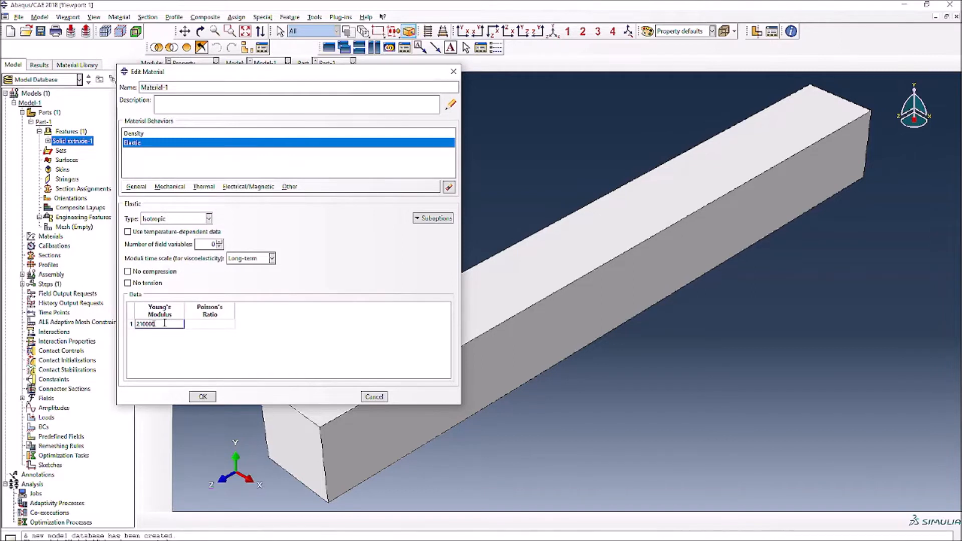
{"action": "left_click", "coordinate": [204, 325]}
{"action": "type", "text": "0"}
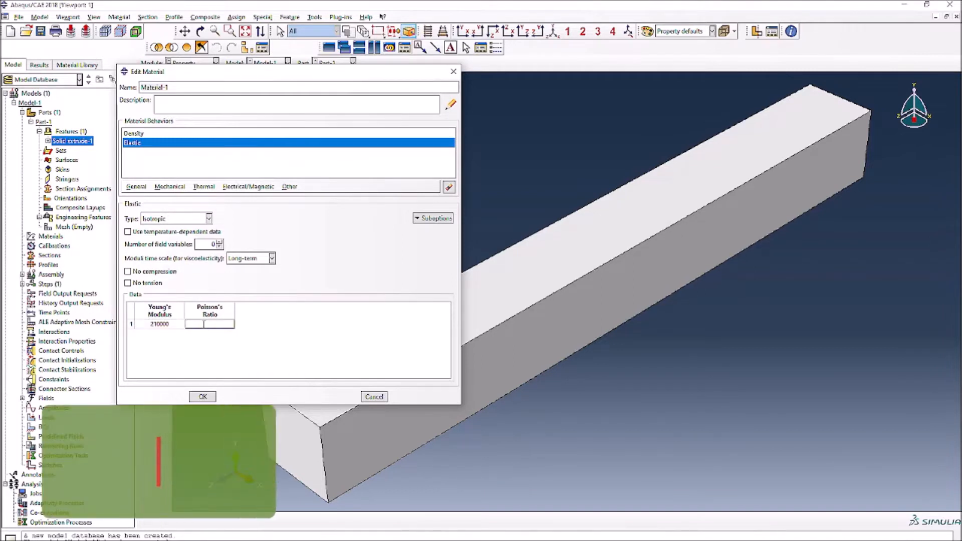
{"action": "type", "text": ".33"}
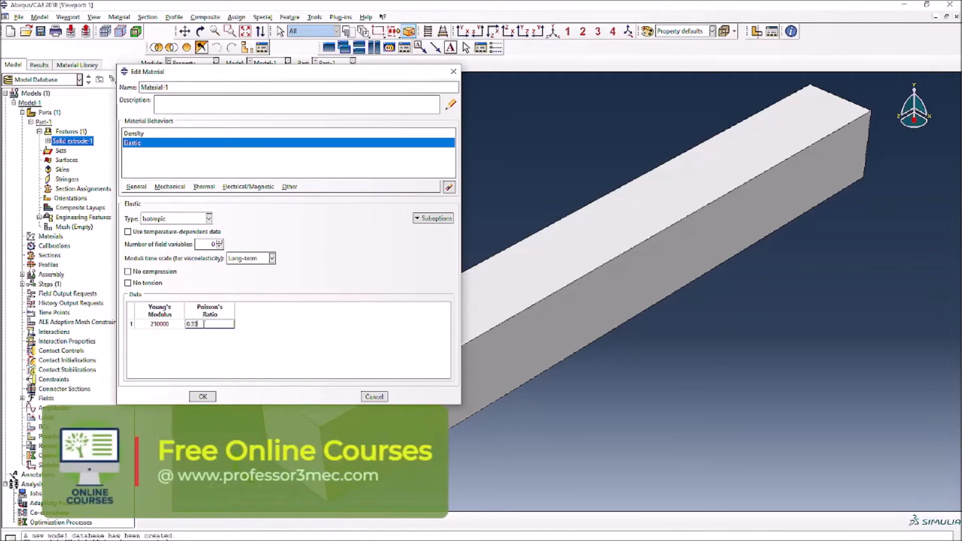
{"action": "left_click", "coordinate": [202, 397]}
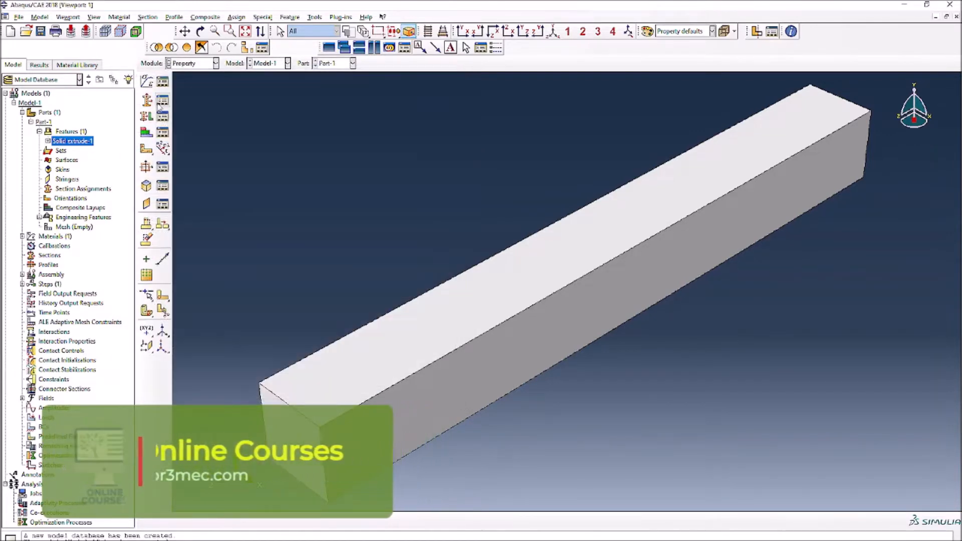
Create a solid homogeneous section that uses Material-1
{"action": "left_click", "coordinate": [147, 101]}
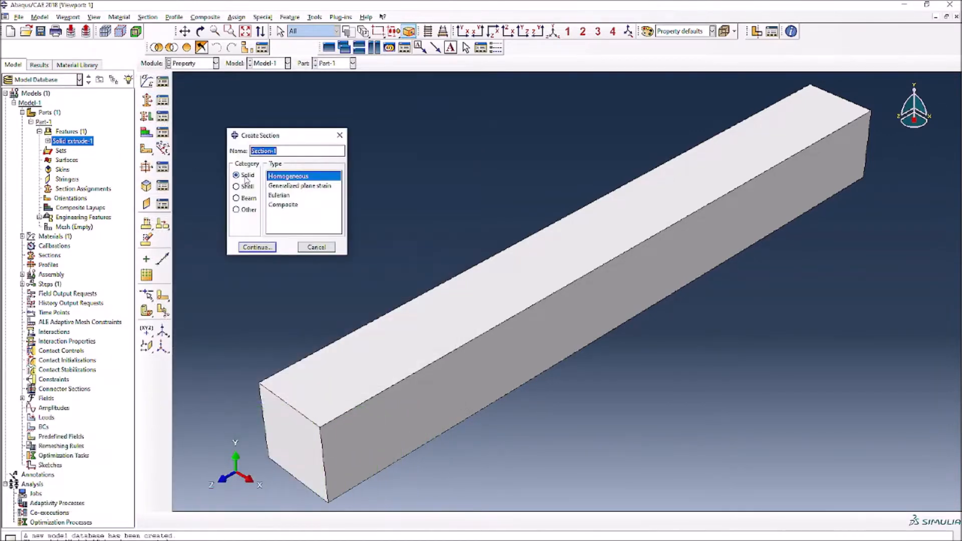
{"action": "left_click", "coordinate": [257, 247]}
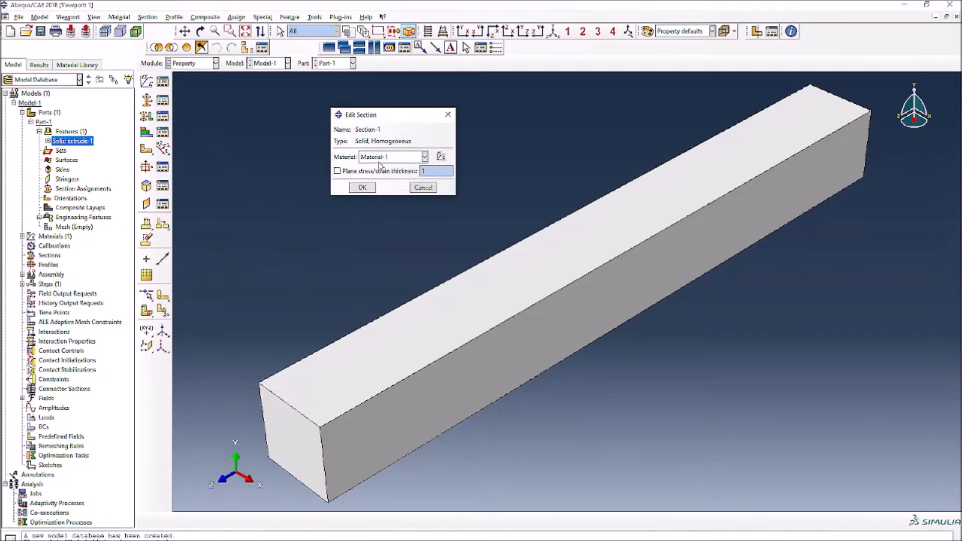
{"action": "left_click", "coordinate": [369, 191]}
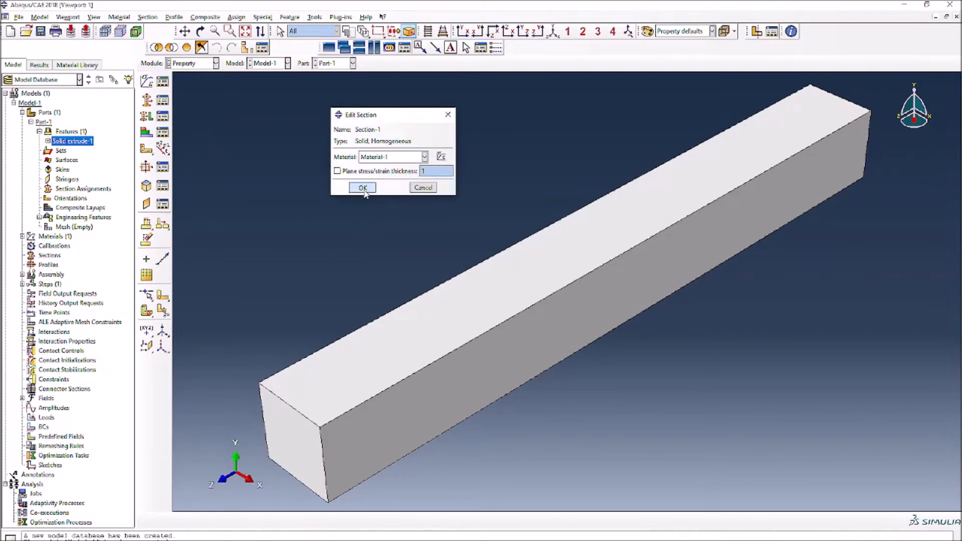
Assign the solid homogeneous section to the whole bar
{"action": "left_click", "coordinate": [147, 116]}
{"action": "left_click", "coordinate": [437, 366]}
{"action": "left_click", "coordinate": [376, 521]}
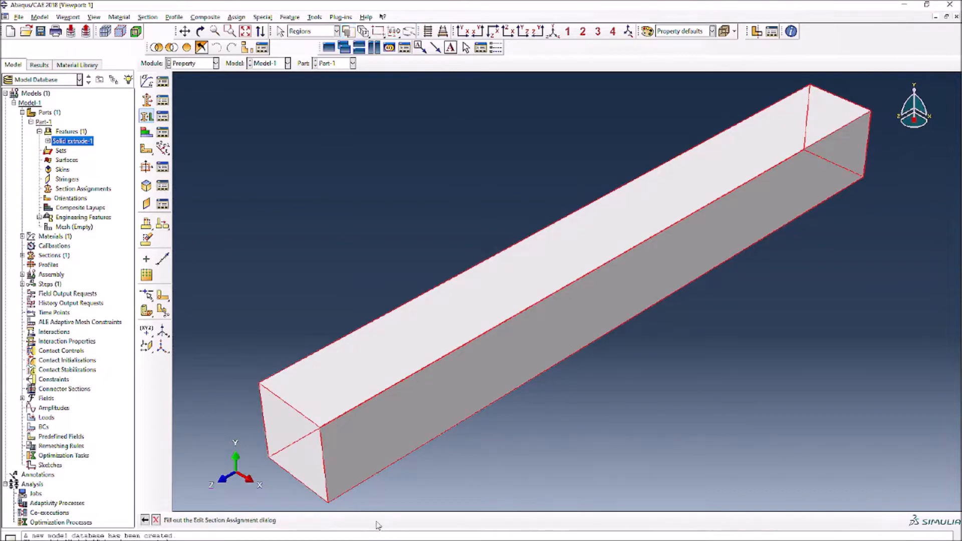
{"action": "left_click", "coordinate": [284, 194]}
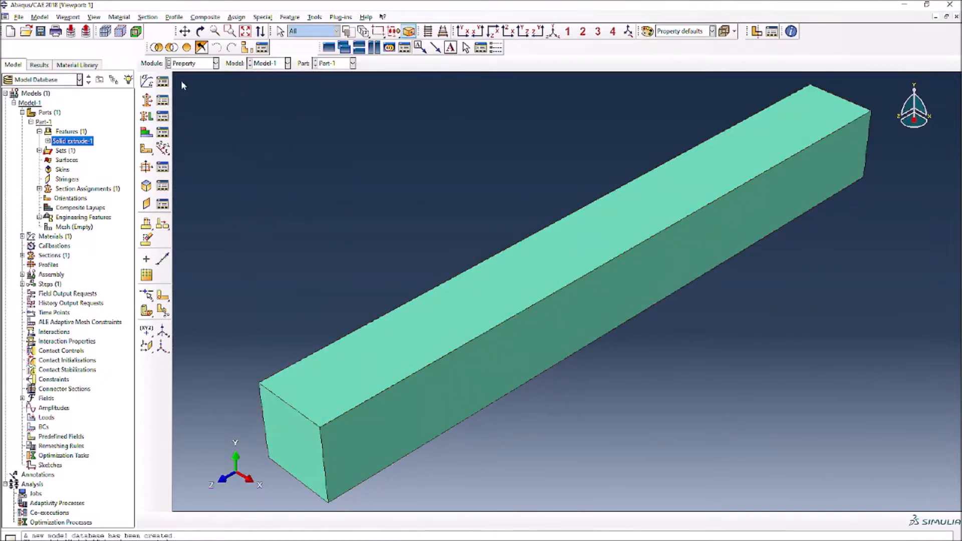
Switch to the Assembly module and create a dependent instance of Part-1
{"action": "left_click", "coordinate": [196, 63]}
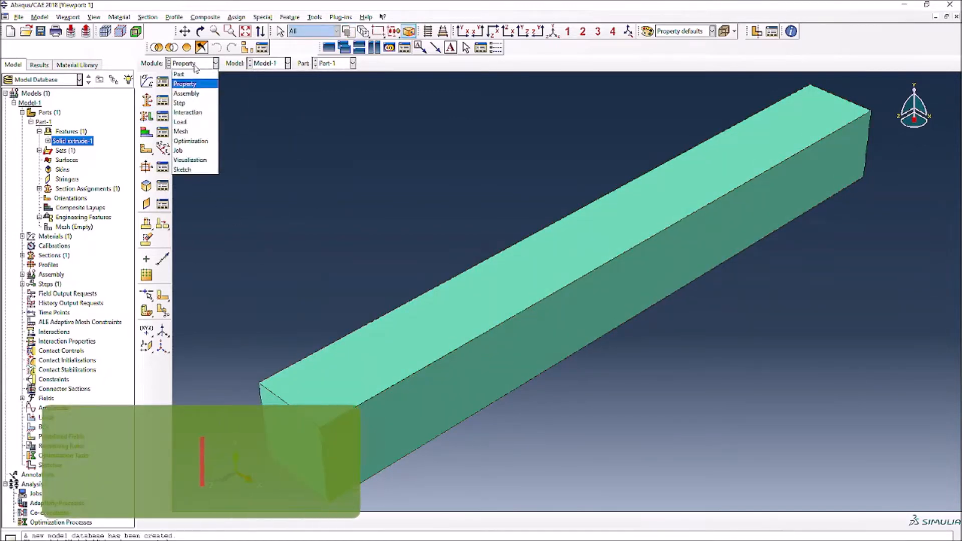
{"action": "left_click", "coordinate": [181, 95]}
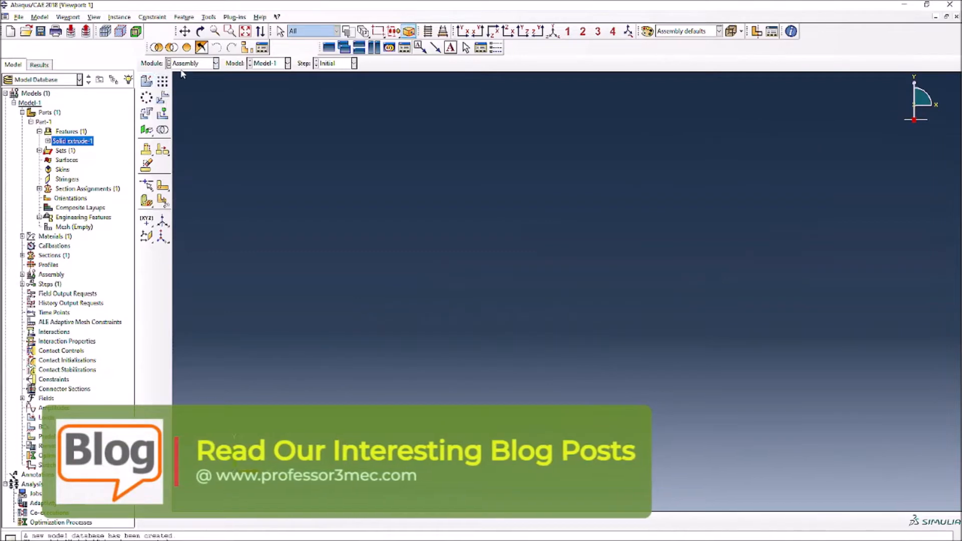
{"action": "left_click", "coordinate": [146, 81]}
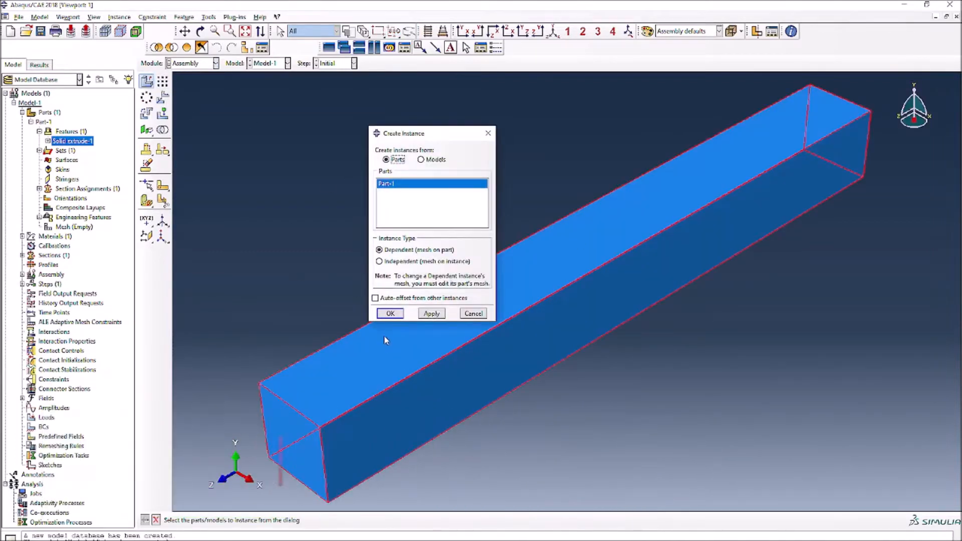
{"action": "left_click", "coordinate": [391, 314]}
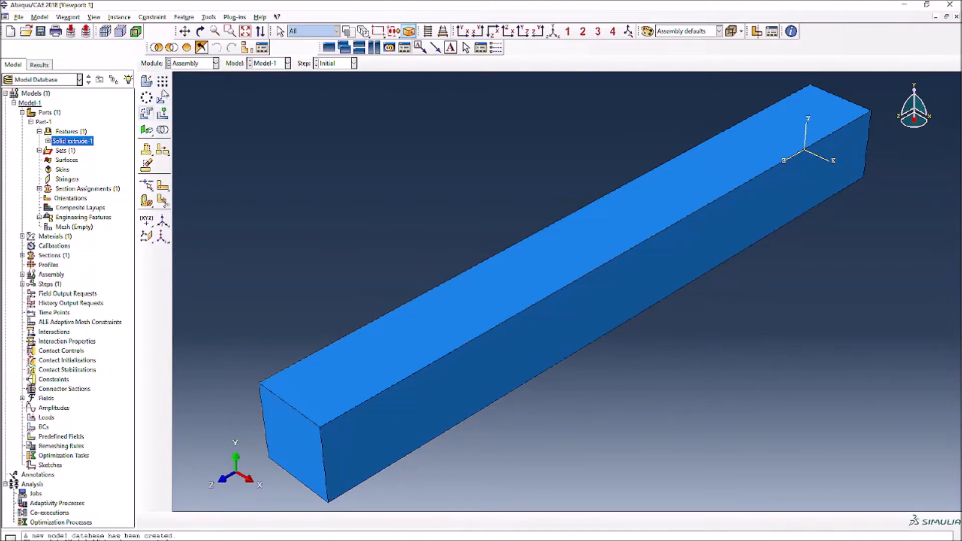
Switch to the Step module and create a linear perturbation Frequency step following the Initial step
{"action": "left_click", "coordinate": [186, 64]}
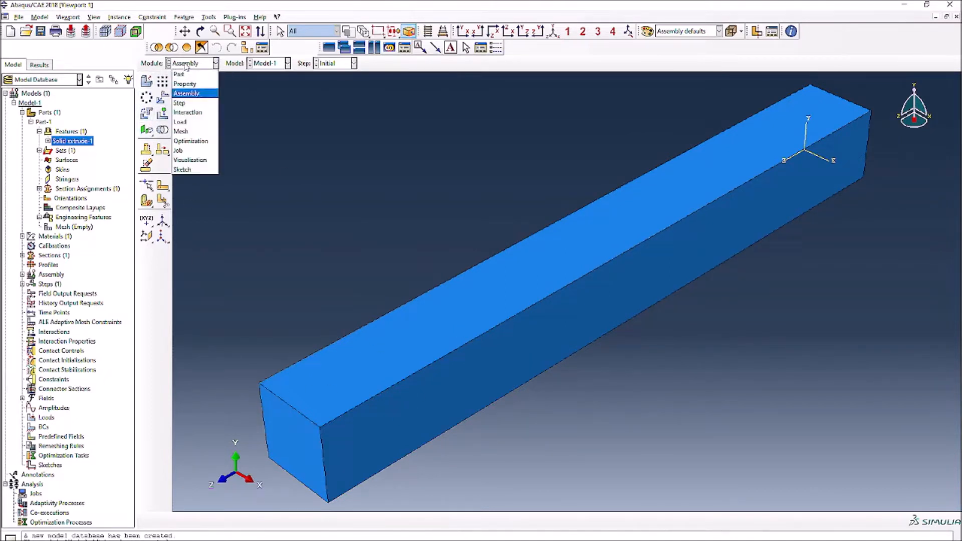
{"action": "left_click", "coordinate": [180, 103]}
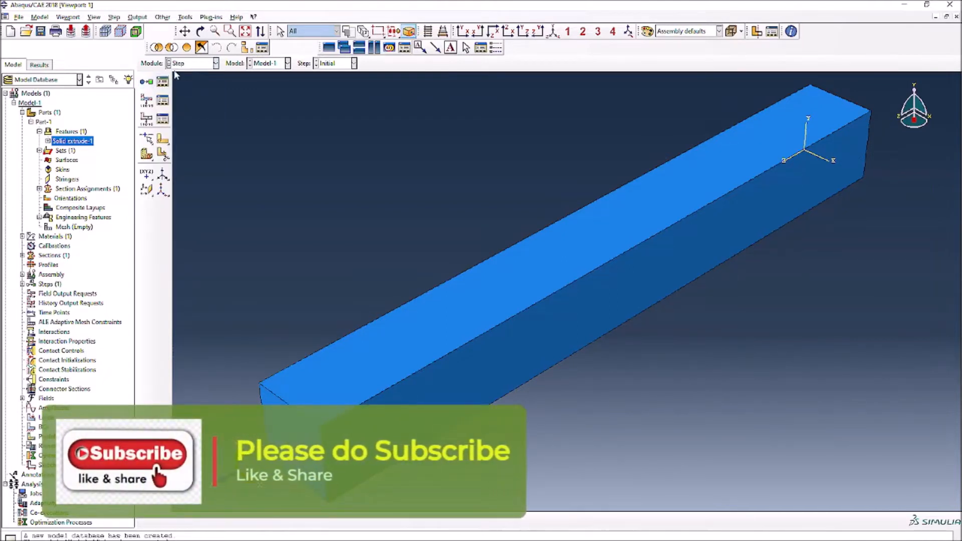
{"action": "left_click", "coordinate": [147, 82]}
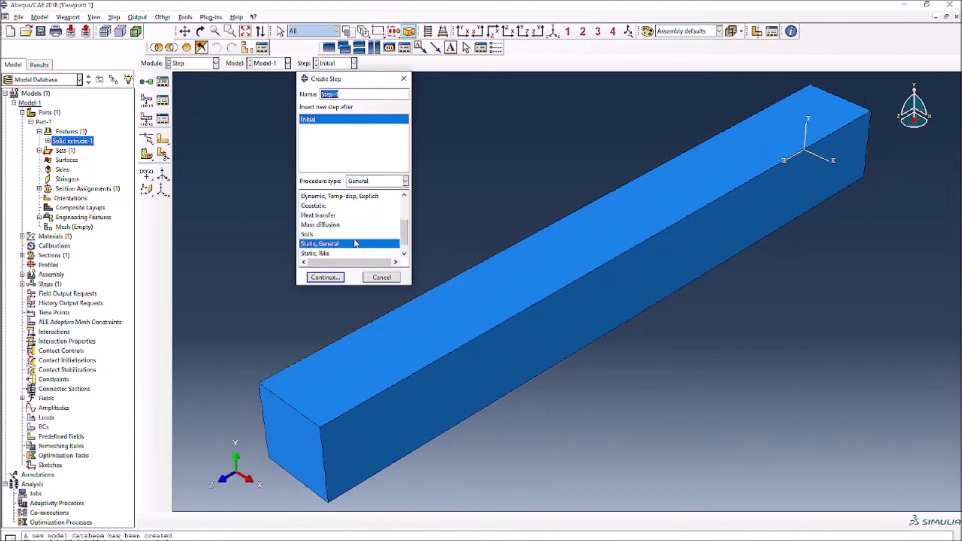
{"action": "scroll", "coordinate": [356, 243], "scroll_direction": "up", "scroll_amount": 1}
{"action": "scroll", "coordinate": [357, 244], "scroll_direction": "up", "scroll_amount": 2}
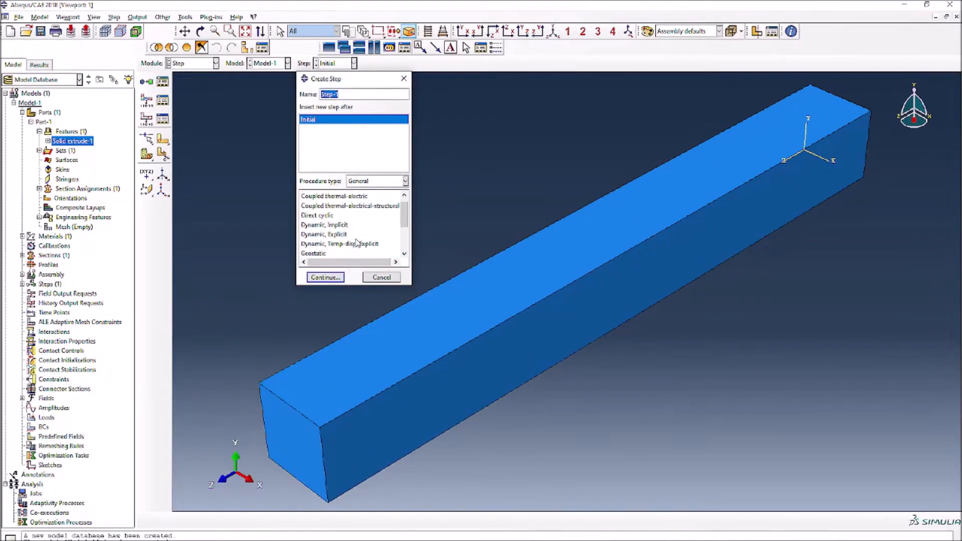
{"action": "left_click", "coordinate": [372, 181]}
{"action": "left_click", "coordinate": [366, 202]}
{"action": "left_click", "coordinate": [325, 205]}
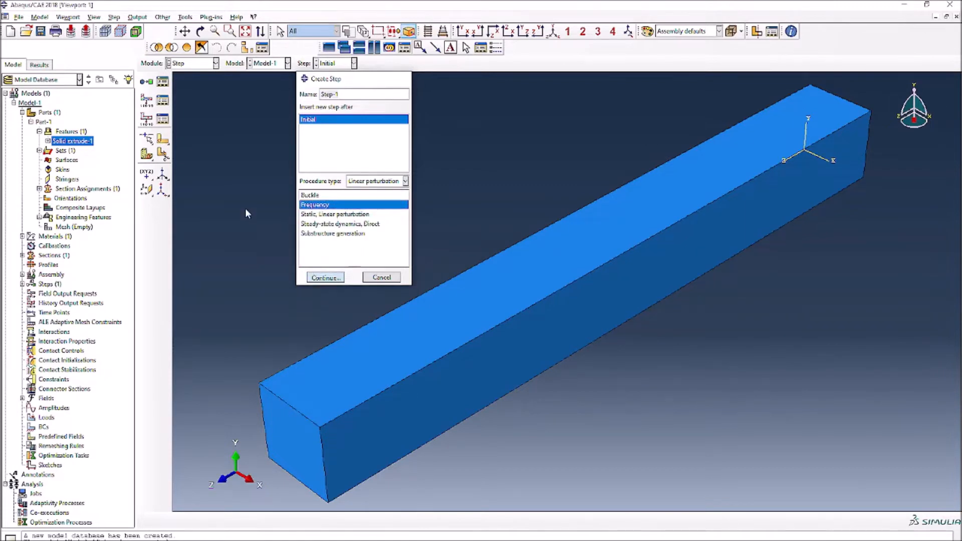
{"action": "left_click", "coordinate": [323, 278]}
Keep the Lanczos eigensolver for the frequency step and request 5 eigenvalues
{"action": "left_click", "coordinate": [369, 132]}
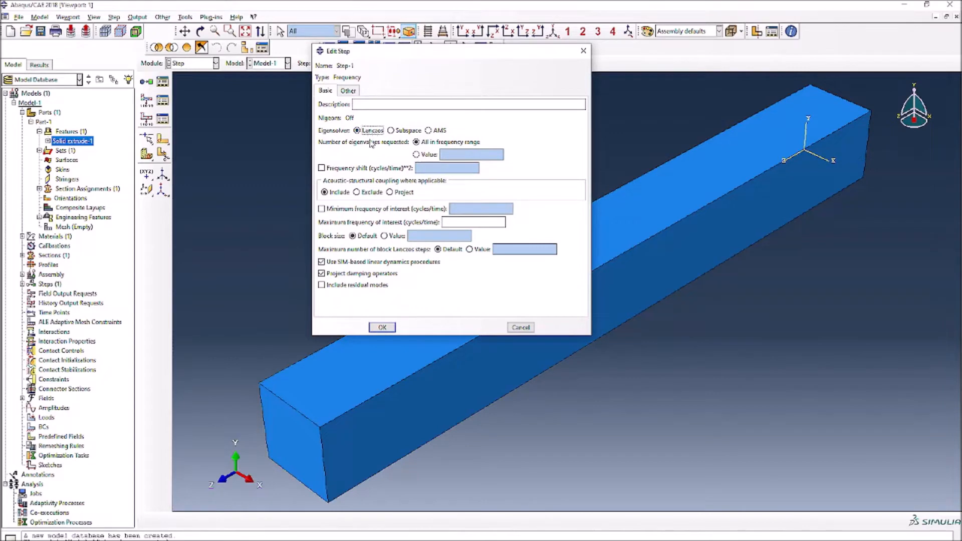
{"action": "left_click", "coordinate": [416, 155]}
{"action": "left_click", "coordinate": [454, 155]}
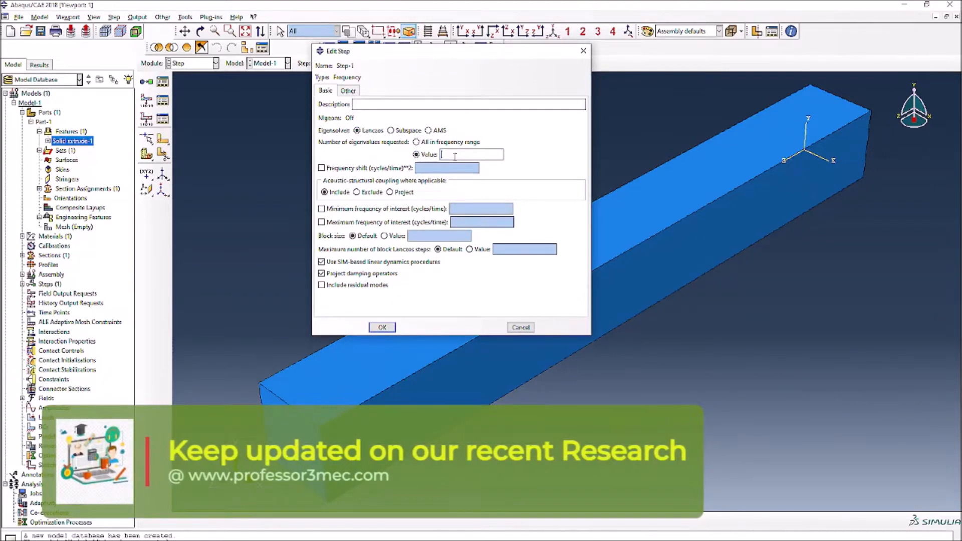
{"action": "type", "text": "5"}
{"action": "left_click", "coordinate": [381, 328]}
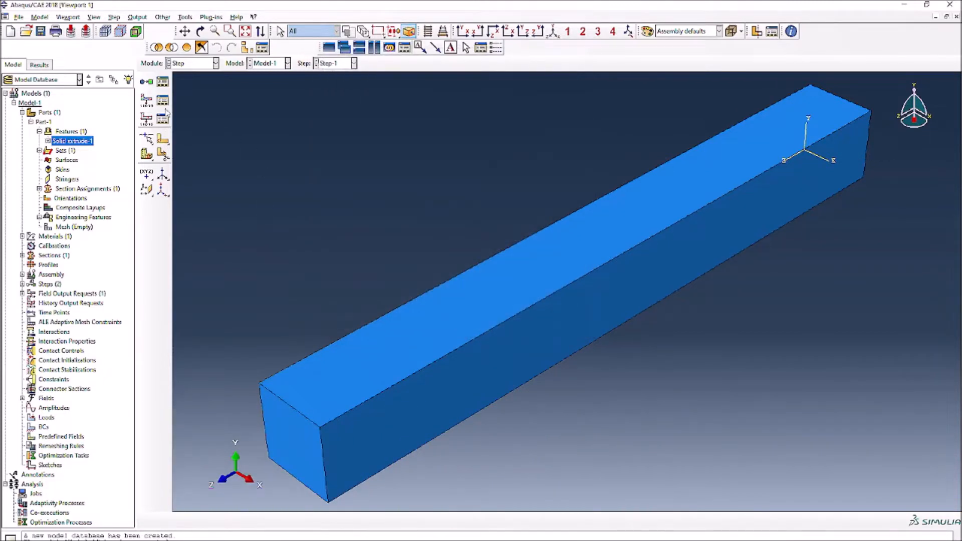
Switch to the Load module and create a Displacement/Rotation boundary condition in Step-1 on the bar's near square end face
{"action": "left_click", "coordinate": [202, 65]}
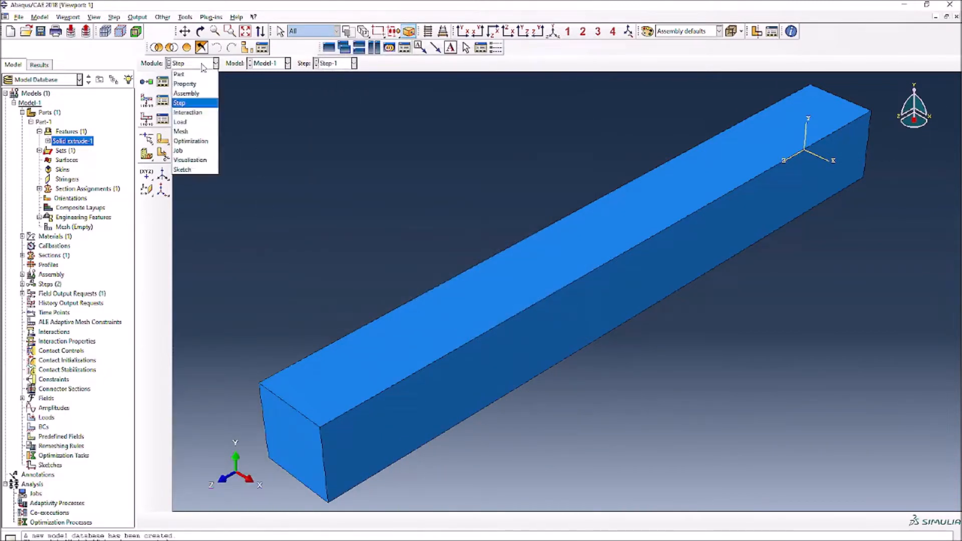
{"action": "left_click", "coordinate": [182, 113]}
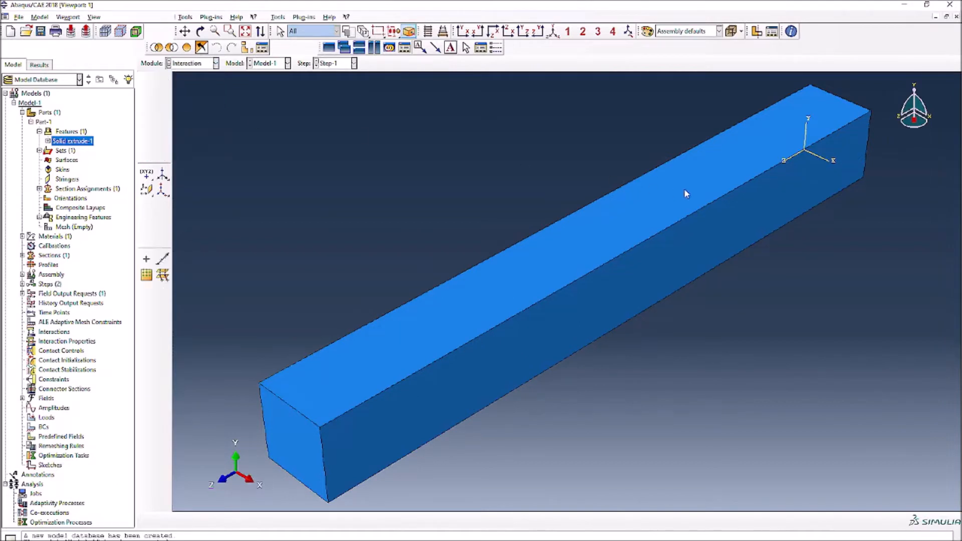
{"action": "left_click", "coordinate": [215, 63]}
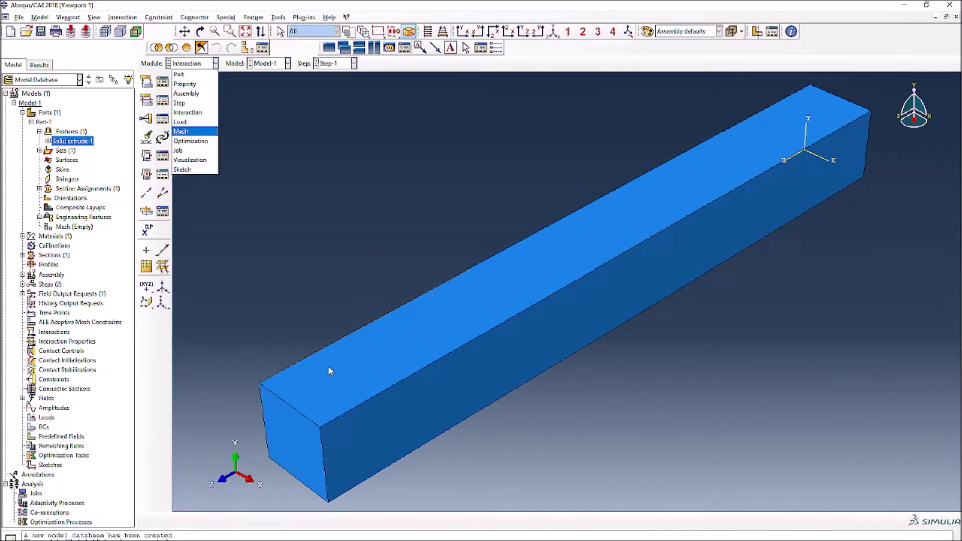
{"action": "left_click", "coordinate": [197, 123]}
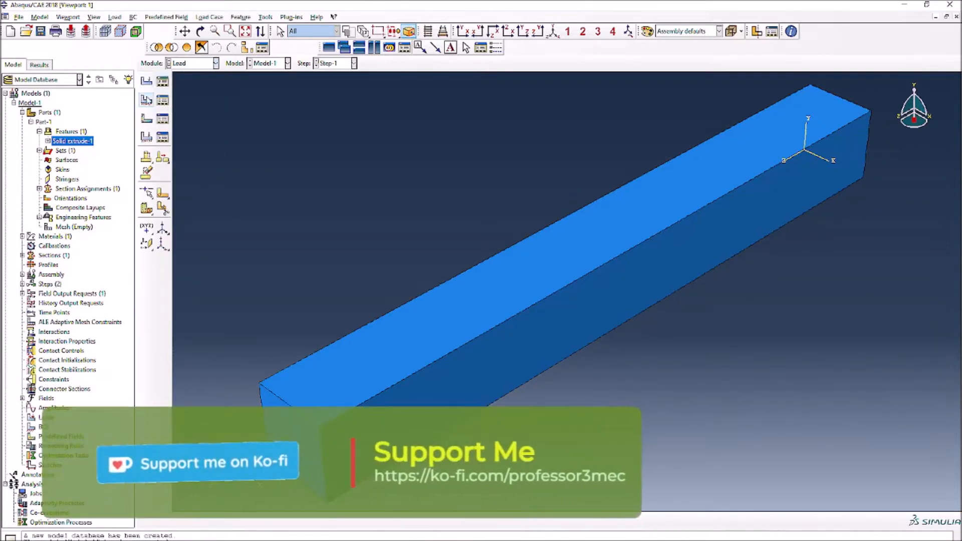
{"action": "left_click", "coordinate": [146, 101]}
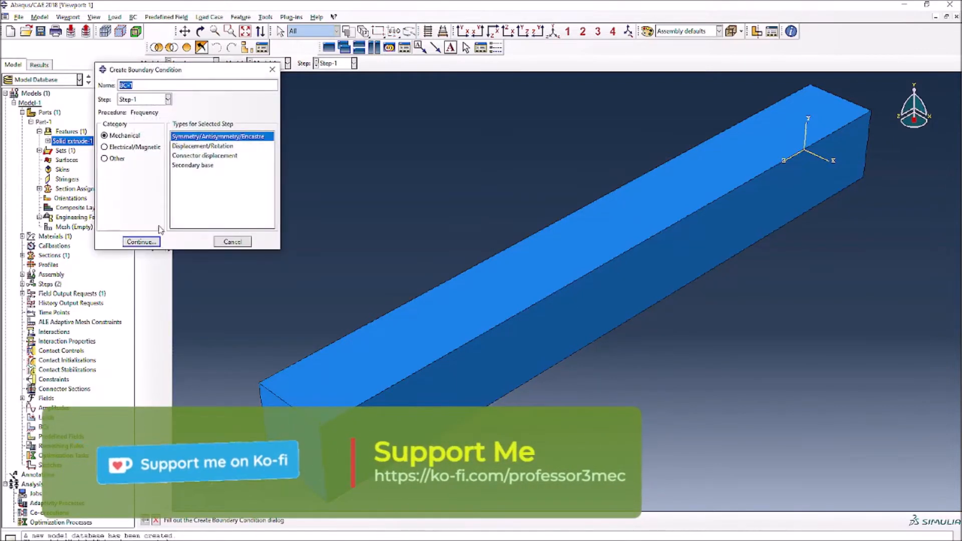
{"action": "left_click", "coordinate": [202, 145]}
{"action": "left_click", "coordinate": [141, 242]}
{"action": "left_click", "coordinate": [275, 437]}
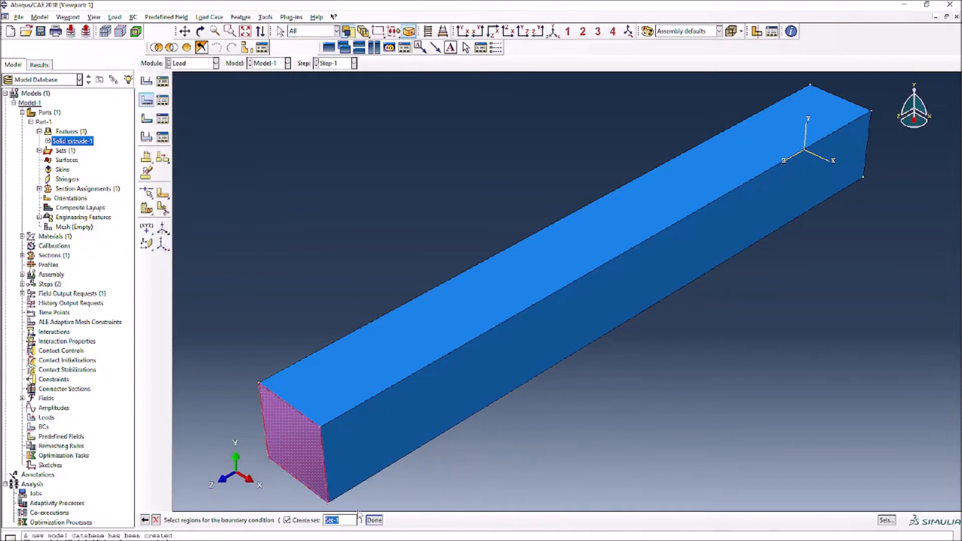
{"action": "left_click", "coordinate": [375, 520]}
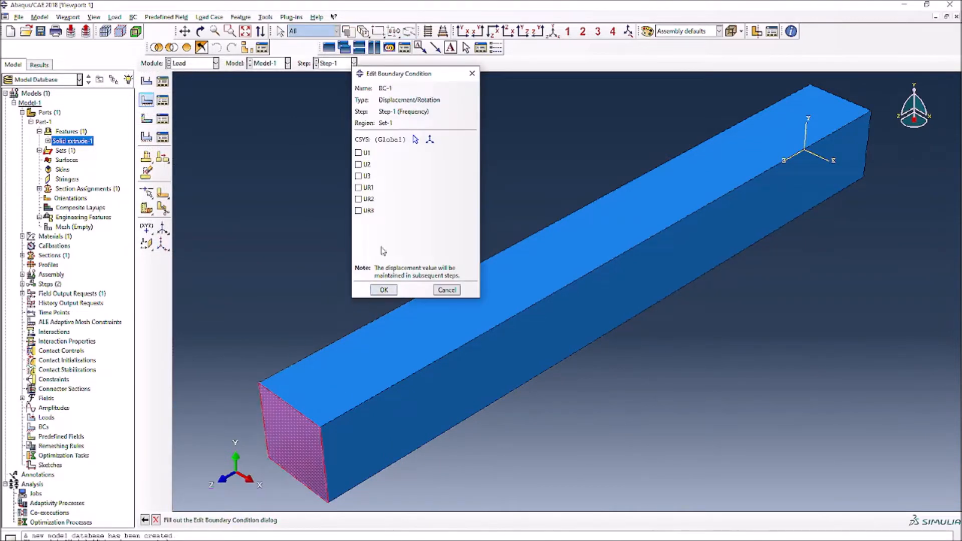
Constrain U1 and U2 in the end-face boundary condition and accept it
{"action": "left_click", "coordinate": [359, 153]}
{"action": "left_click", "coordinate": [358, 164]}
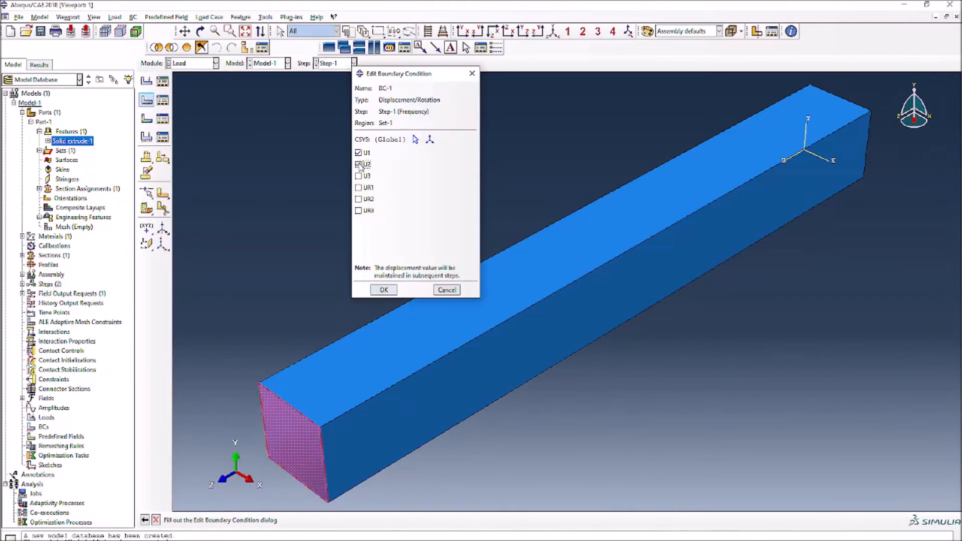
{"action": "left_click", "coordinate": [384, 290]}
Switch to the Mesh module and make the part, rather than the assembly, the object to mesh
{"action": "left_click", "coordinate": [181, 64]}
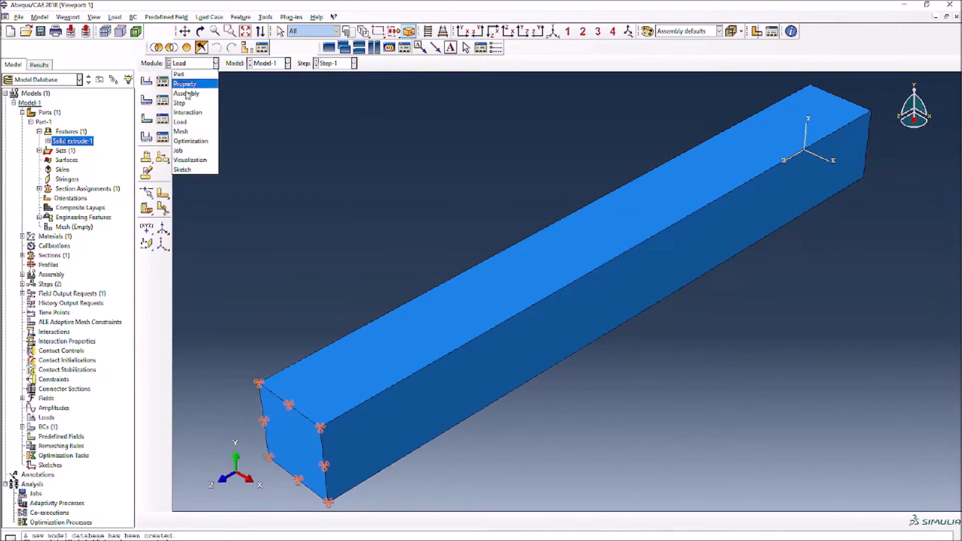
{"action": "left_click", "coordinate": [190, 132]}
{"action": "left_click", "coordinate": [146, 81]}
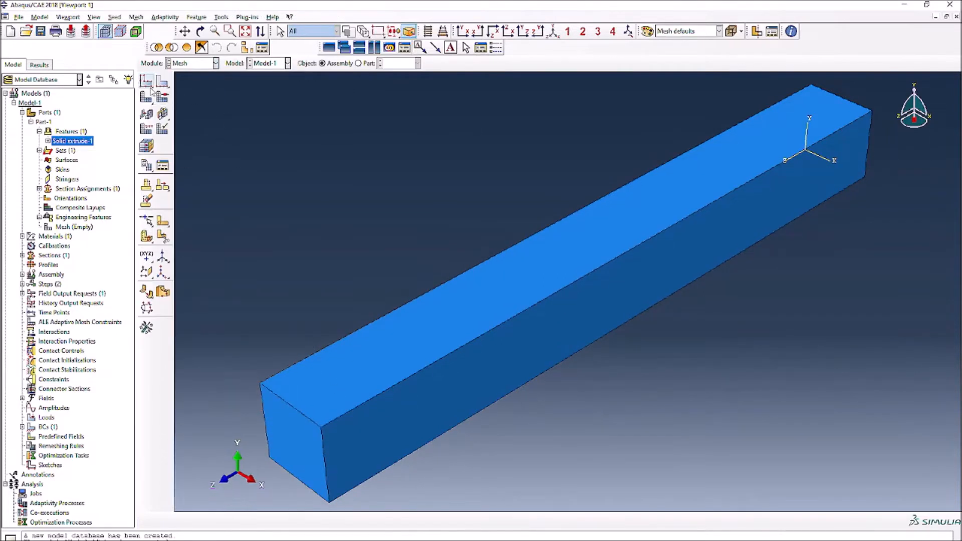
{"action": "left_click", "coordinate": [480, 315]}
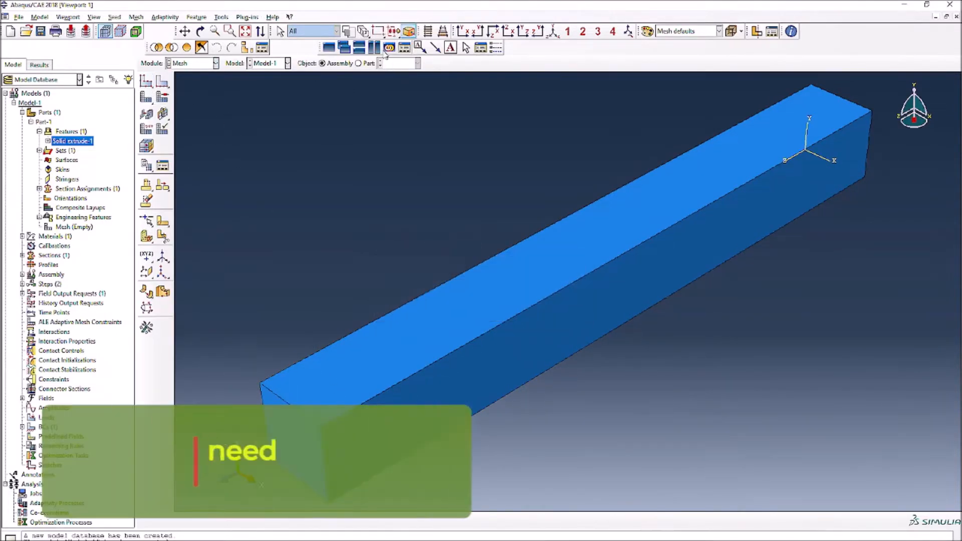
{"action": "left_click", "coordinate": [358, 64]}
Seed the part with an approximate global size of 2 and mesh it
{"action": "left_click", "coordinate": [146, 81]}
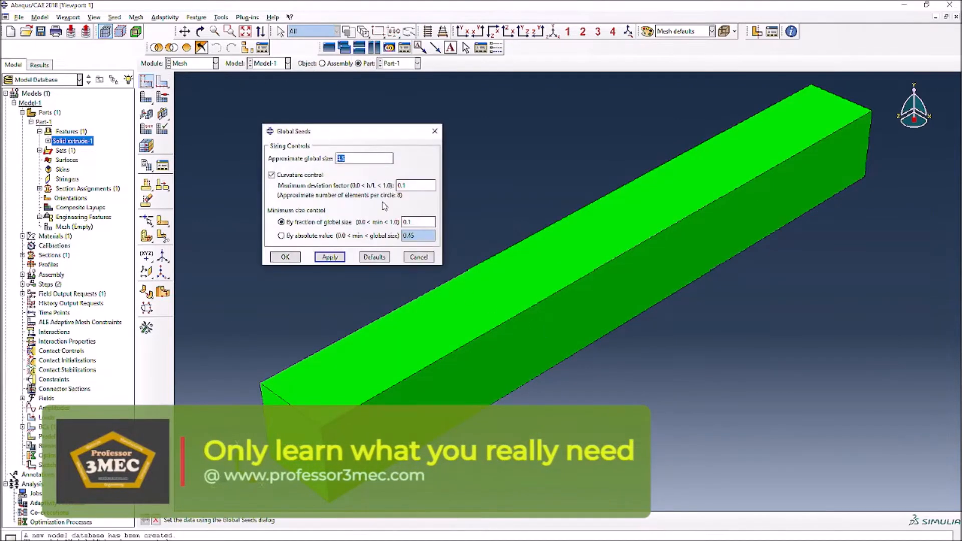
{"action": "left_click", "coordinate": [326, 257]}
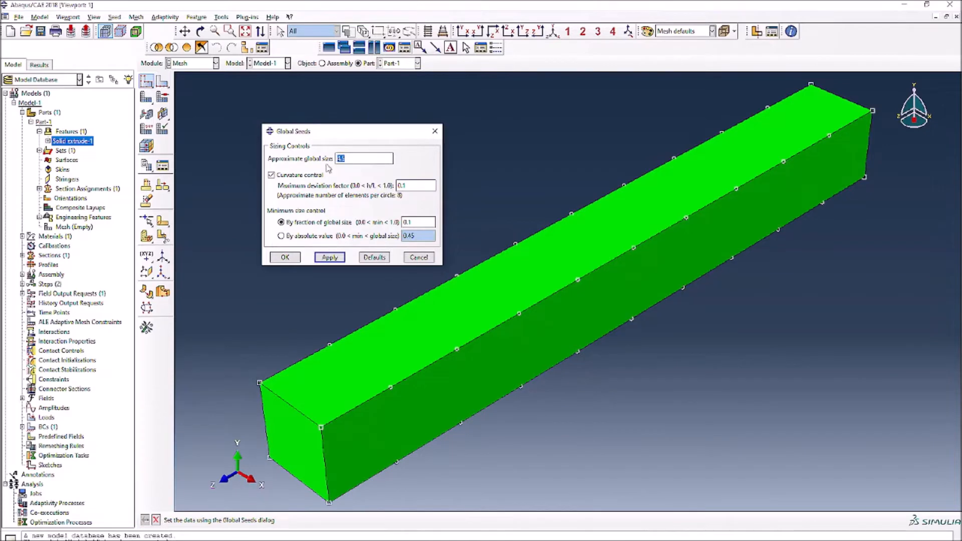
{"action": "left_click", "coordinate": [335, 259]}
{"action": "left_click", "coordinate": [285, 258]}
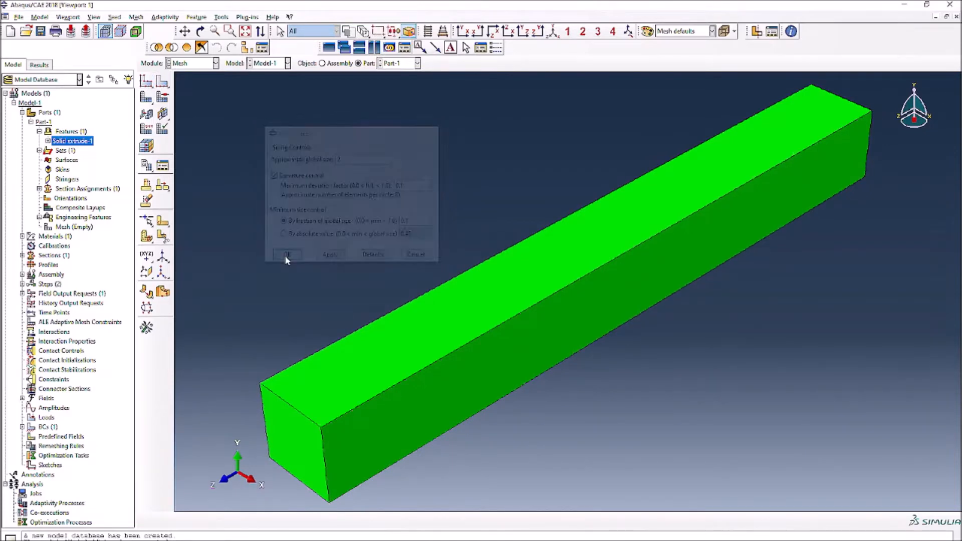
{"action": "left_click", "coordinate": [146, 97]}
{"action": "left_click", "coordinate": [228, 520]}
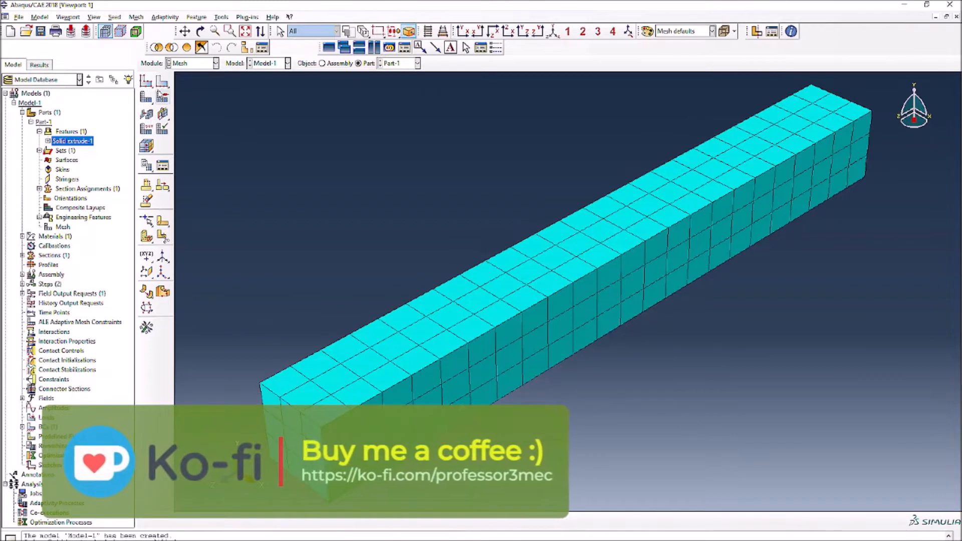
Reseed the part with an approximate global size of 1, deleting the existing mesh, and mesh it again
{"action": "left_click", "coordinate": [146, 82]}
{"action": "type", "text": "1"}
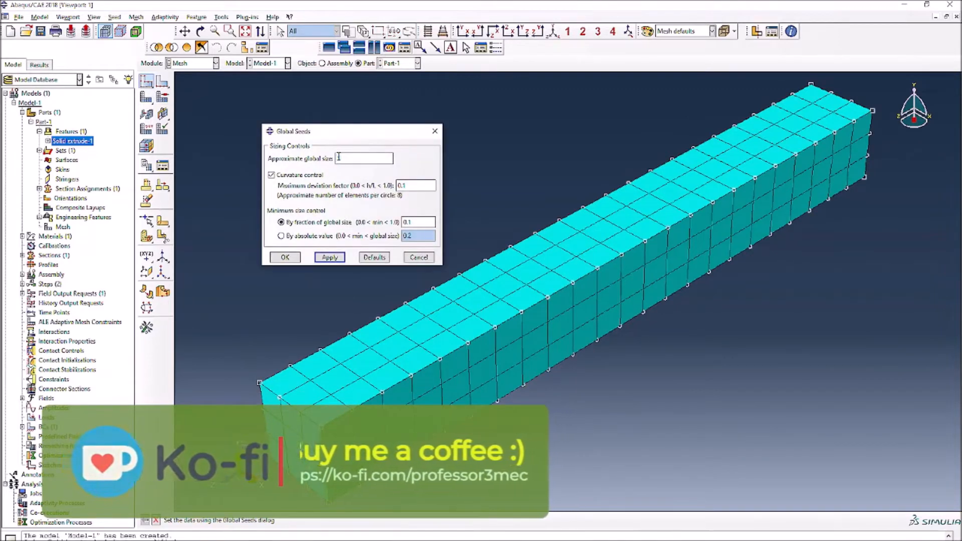
{"action": "left_click", "coordinate": [330, 258]}
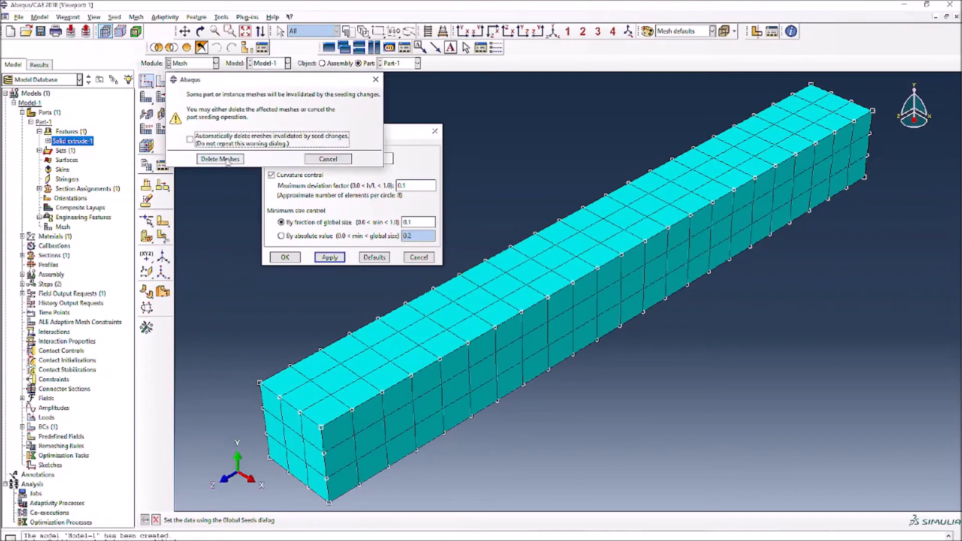
{"action": "left_click", "coordinate": [210, 158]}
{"action": "left_click", "coordinate": [284, 257]}
{"action": "left_click", "coordinate": [147, 97]}
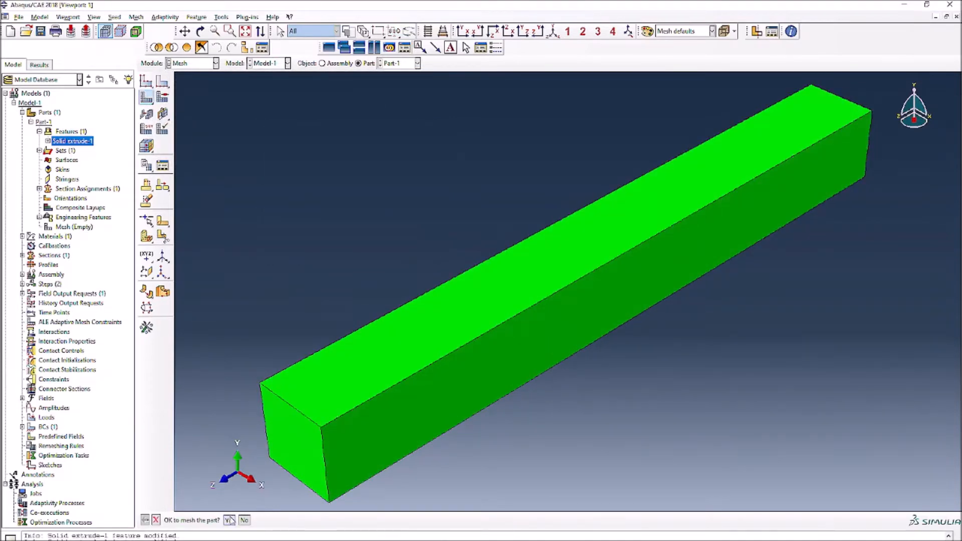
{"action": "left_click", "coordinate": [230, 520]}
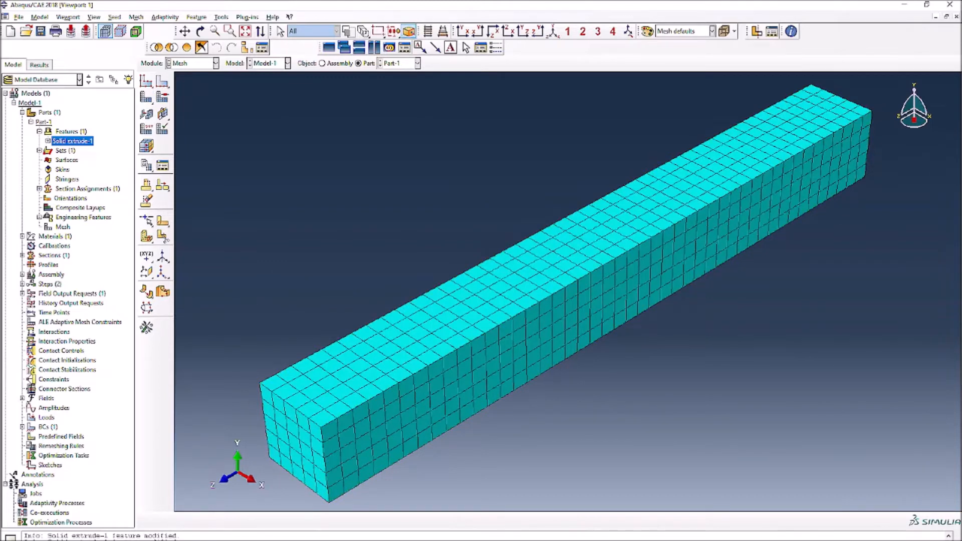
Switch to the Job module and create a job named Frequency1 for Model-1
{"action": "left_click", "coordinate": [193, 63]}
{"action": "left_click", "coordinate": [186, 152]}
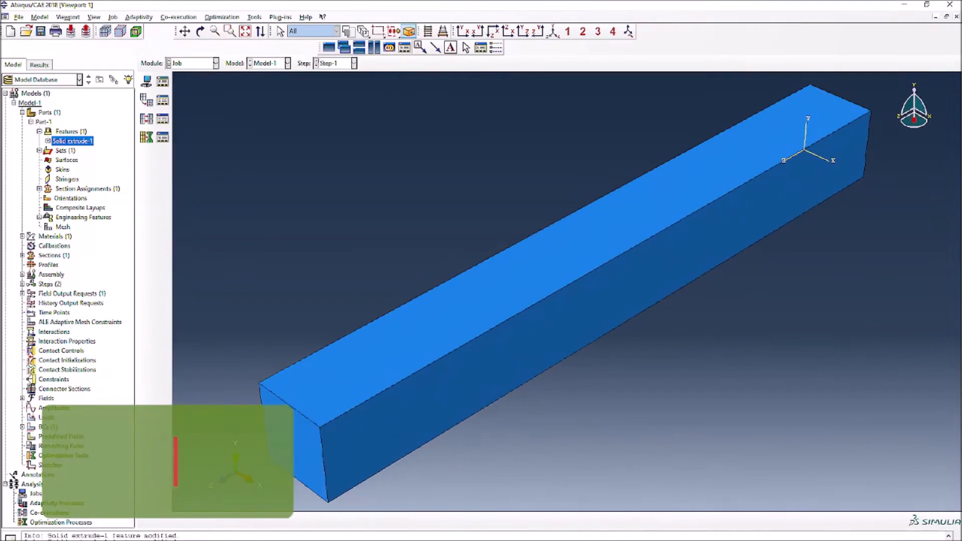
{"action": "left_click", "coordinate": [149, 82]}
{"action": "left_click", "coordinate": [258, 217]}
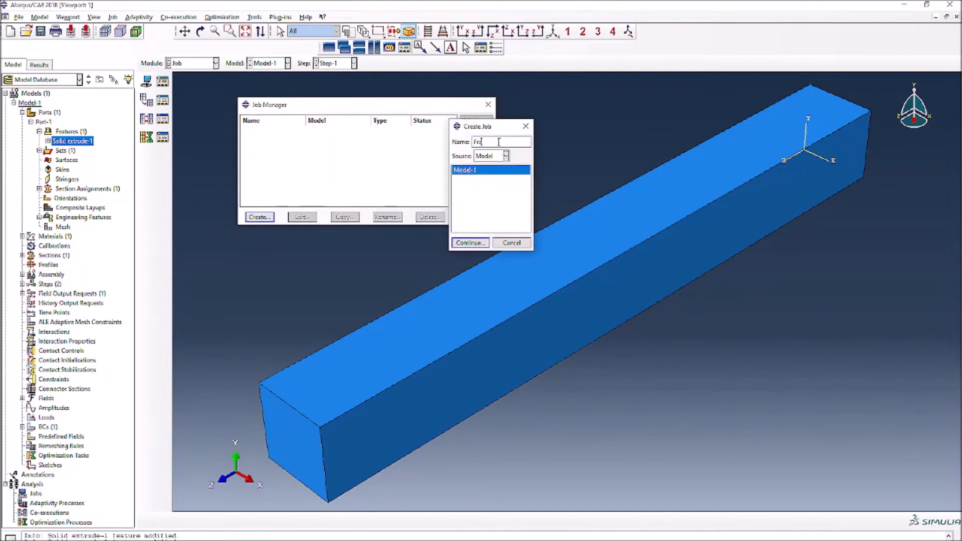
{"action": "type", "text": "uency1"}
{"action": "left_click", "coordinate": [470, 242]}
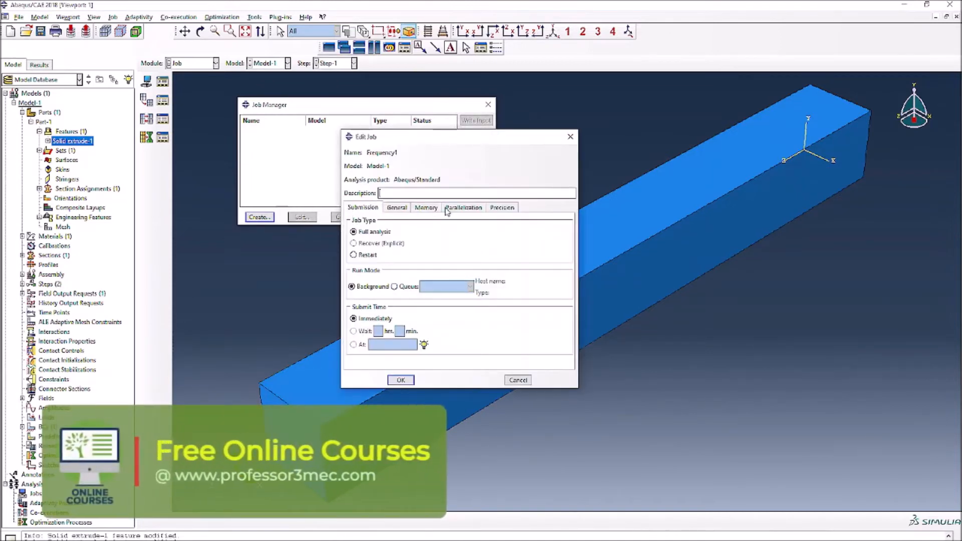
Check the job's general, memory, parallelization and precision settings and accept the full analysis job
{"action": "left_click", "coordinate": [397, 207]}
{"action": "left_click", "coordinate": [435, 213]}
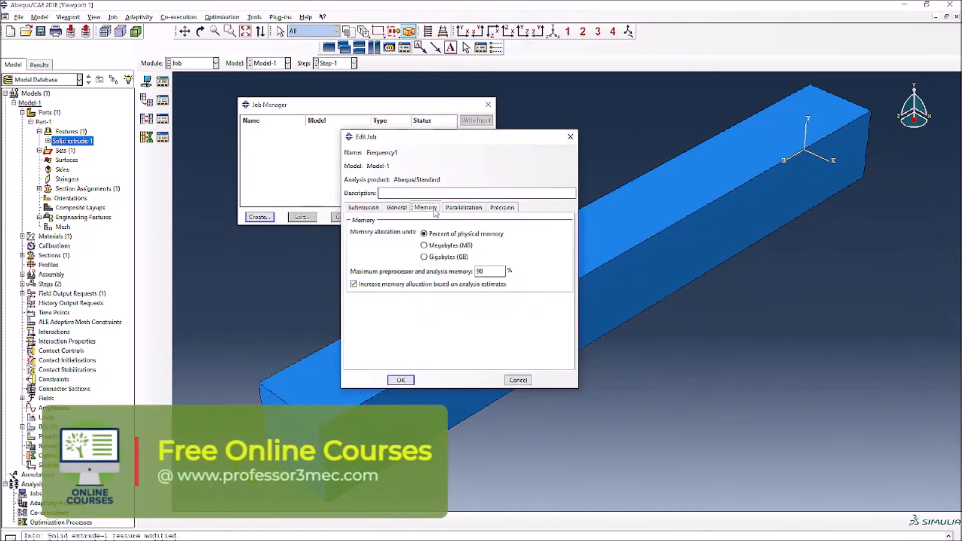
{"action": "left_click", "coordinate": [466, 207]}
{"action": "left_click", "coordinate": [429, 210]}
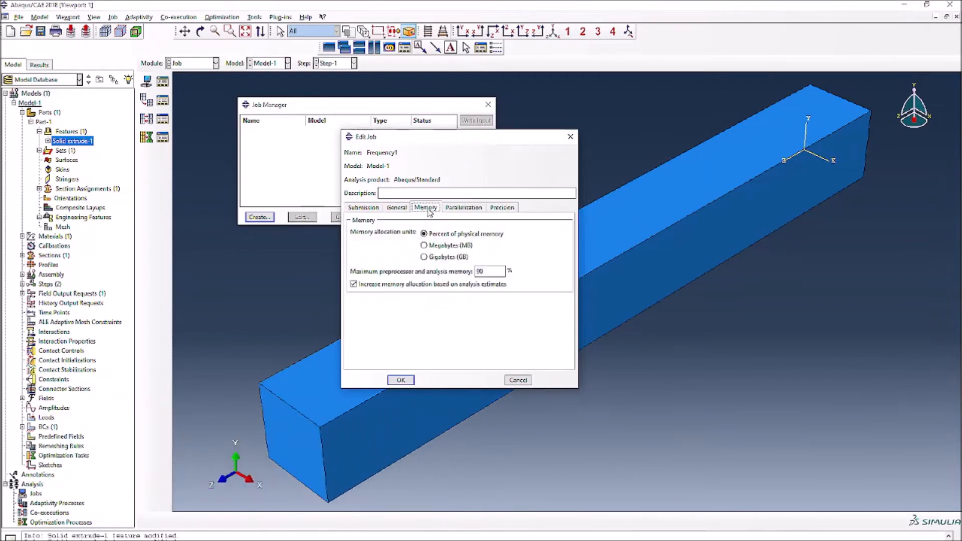
{"action": "left_click", "coordinate": [502, 208]}
{"action": "left_click", "coordinate": [443, 237]}
{"action": "left_click", "coordinate": [427, 257]}
{"action": "left_click", "coordinate": [401, 381]}
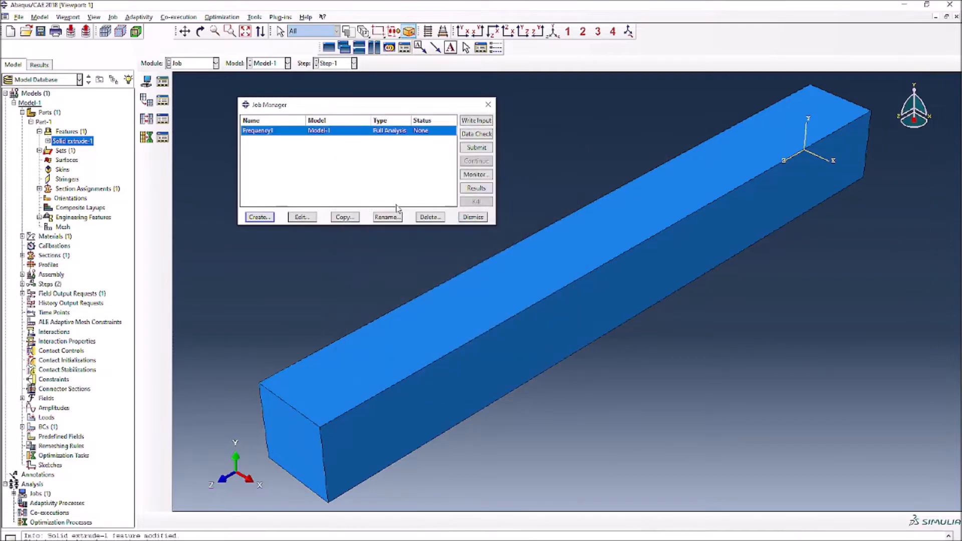
Submit the Frequency1 job for analysis and open its monitor
{"action": "left_click", "coordinate": [476, 148]}
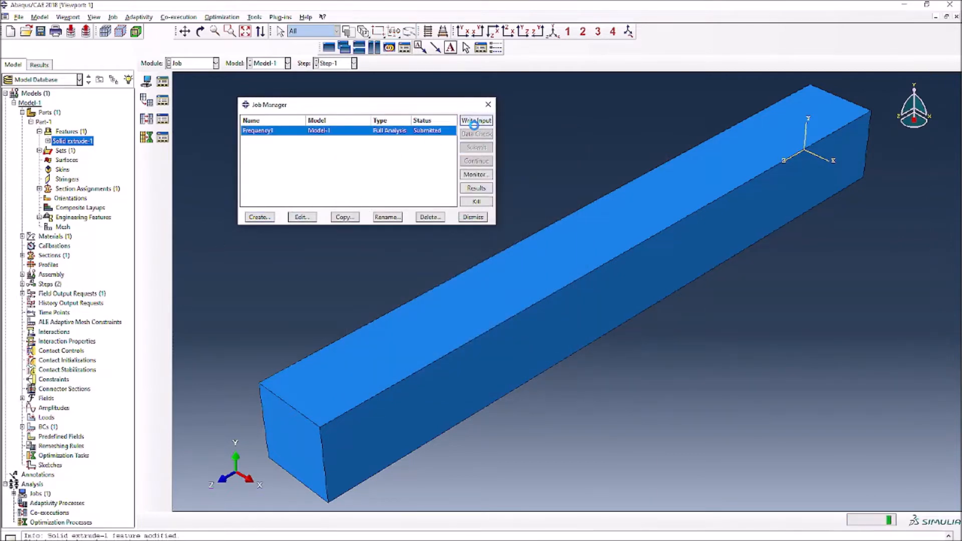
{"action": "left_click", "coordinate": [478, 176]}
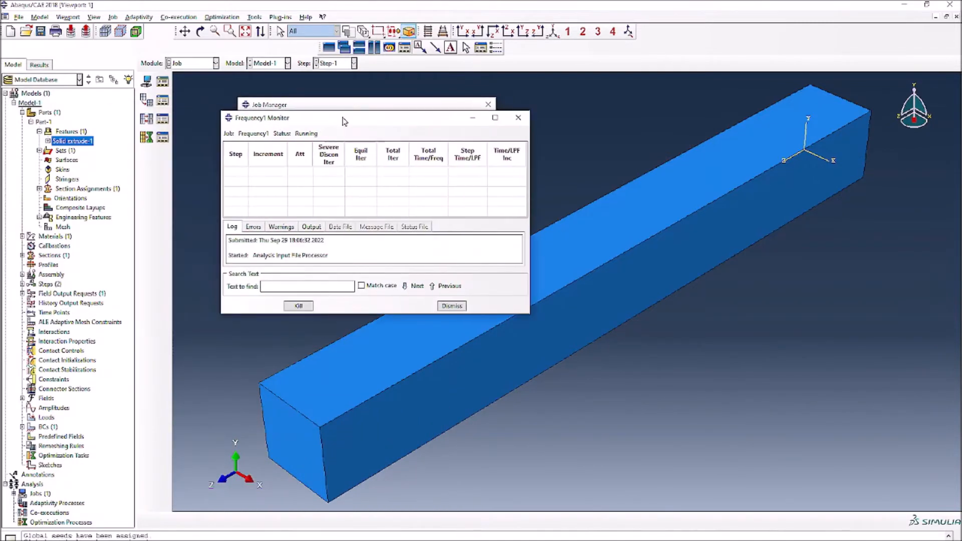
Follow the Frequency1 job in its monitor until it finishes, open its results, and animate the displacement contours on the deformed bar
{"action": "left_click", "coordinate": [495, 117]}
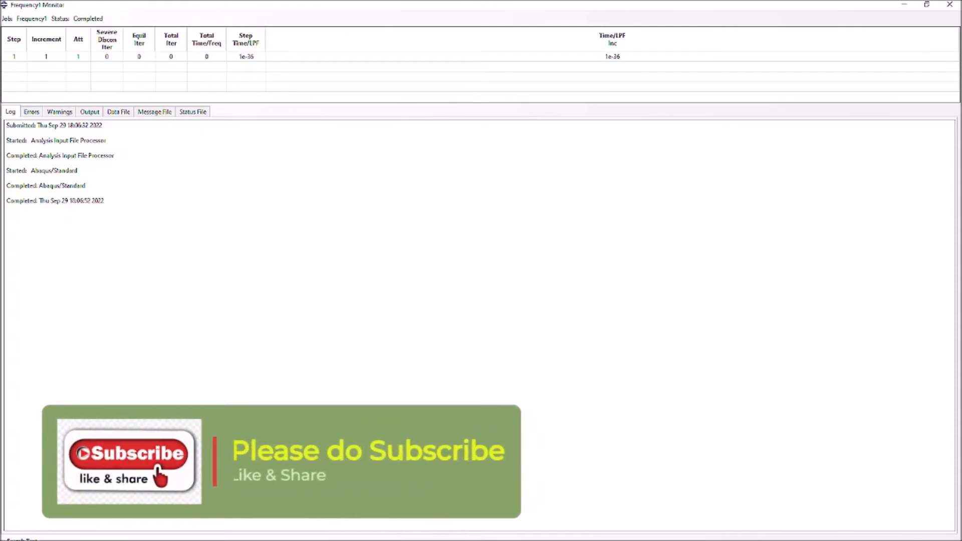
{"action": "left_click", "coordinate": [720, 540]}
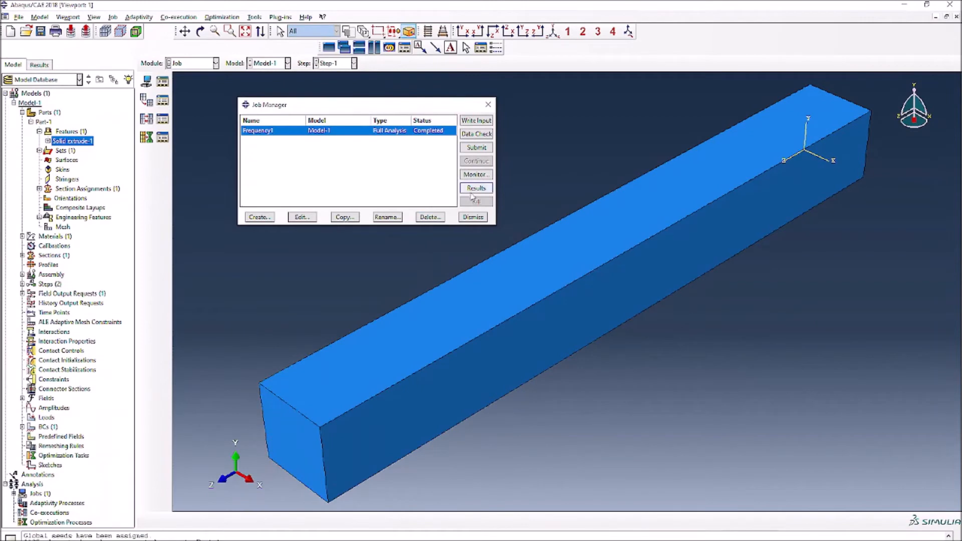
{"action": "left_click", "coordinate": [475, 189]}
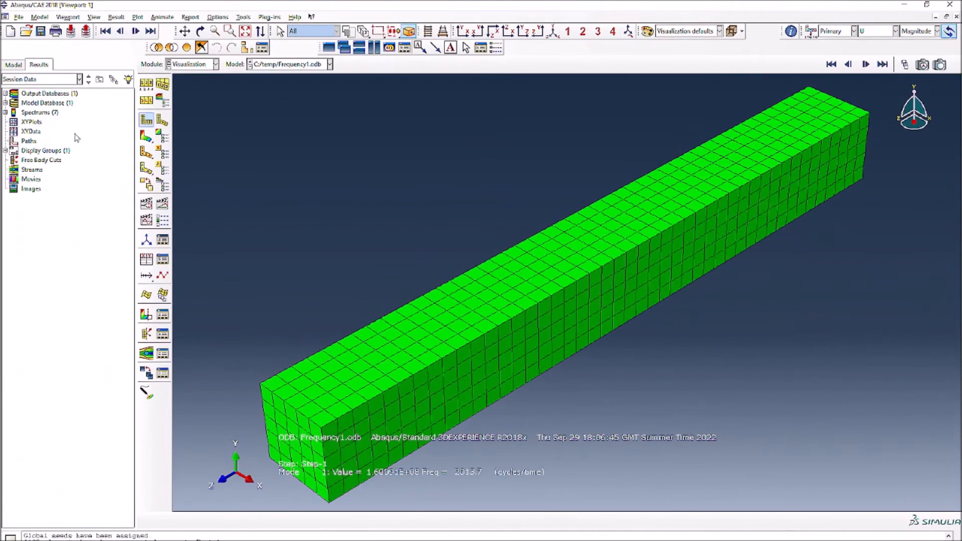
{"action": "left_click", "coordinate": [146, 136]}
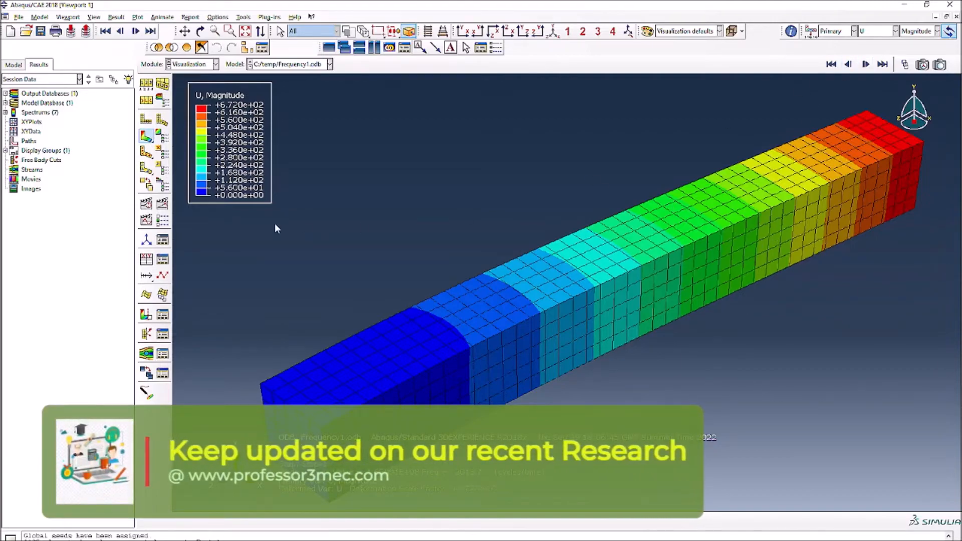
{"action": "left_click", "coordinate": [147, 203]}
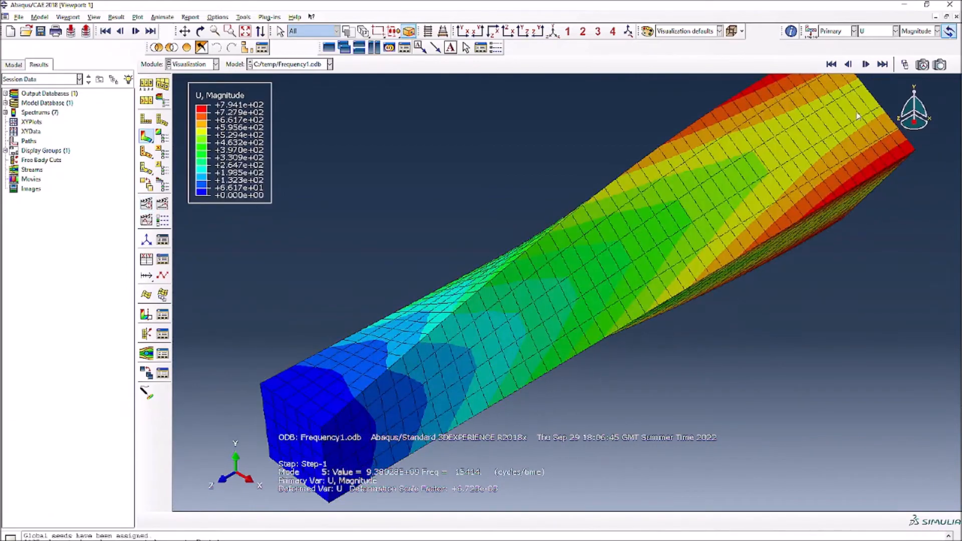
Step through the animated mode shapes of the bar from the base state to mode 5, checking each mode's frequency
{"action": "left_click", "coordinate": [831, 65]}
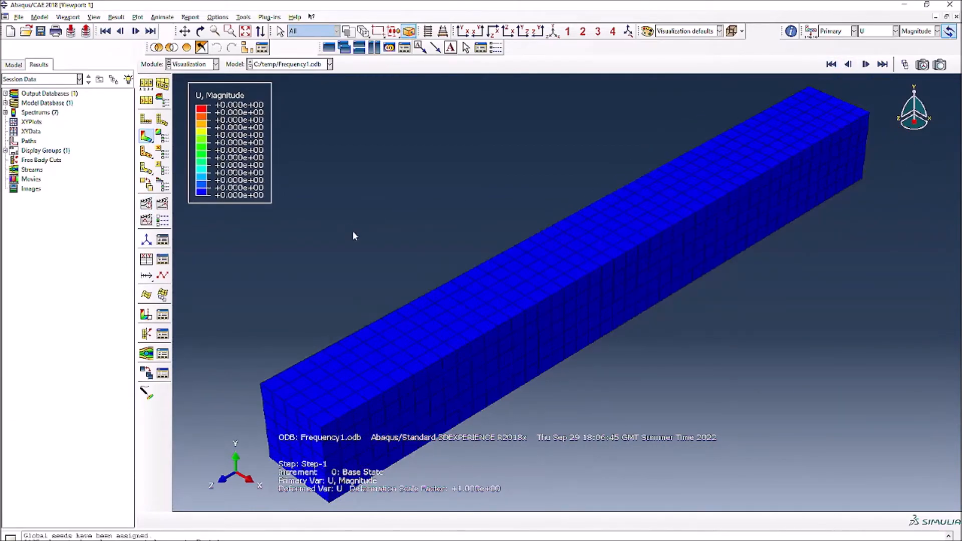
{"action": "left_click", "coordinate": [866, 65]}
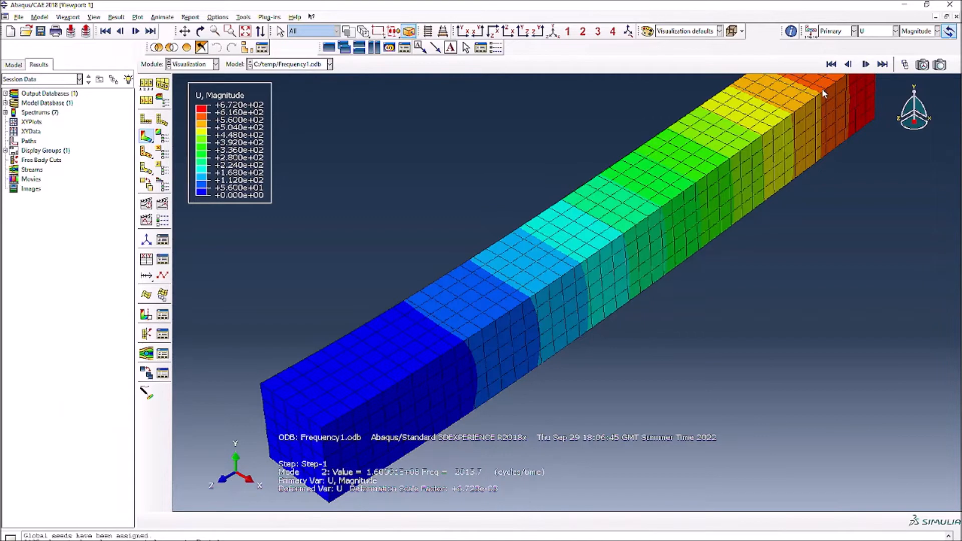
{"action": "left_click", "coordinate": [866, 64]}
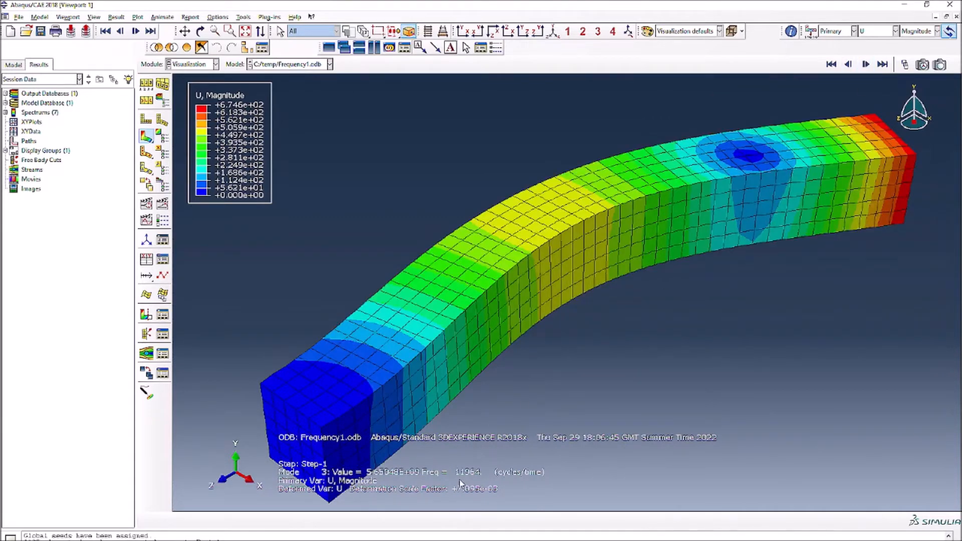
{"action": "left_click", "coordinate": [865, 65]}
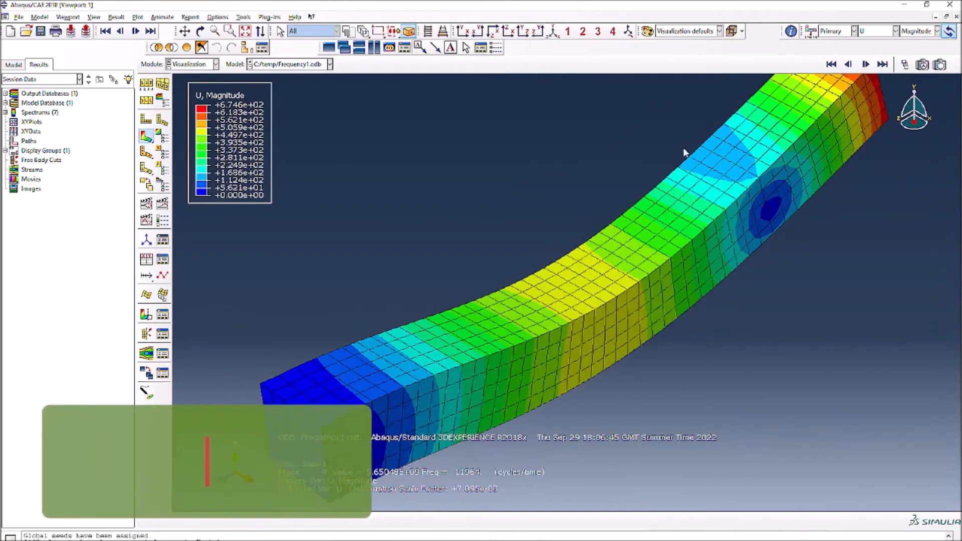
{"action": "left_click", "coordinate": [866, 65]}
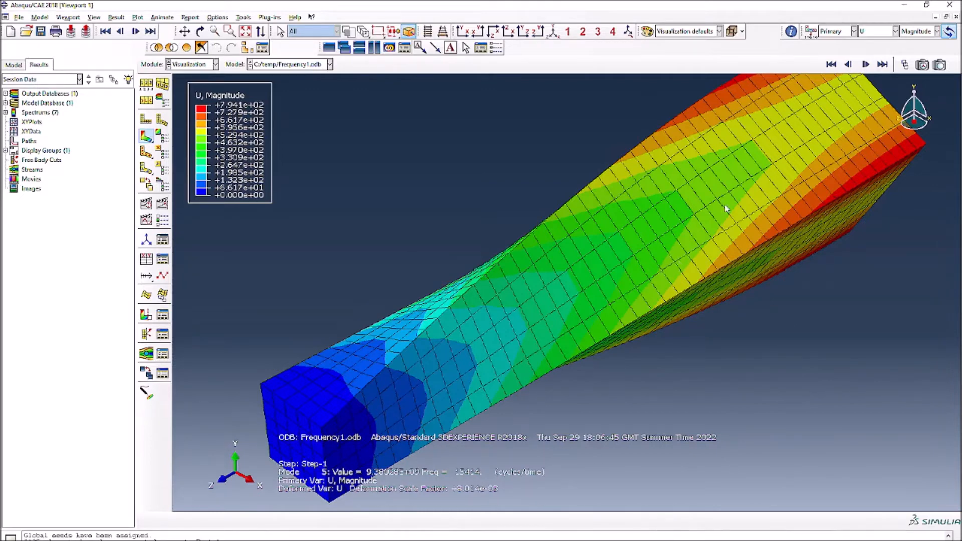
Return to the Step module and create a Static, General step after Initial with nonlinear geometry turned on
{"action": "left_click", "coordinate": [184, 66]}
{"action": "left_click", "coordinate": [184, 124]}
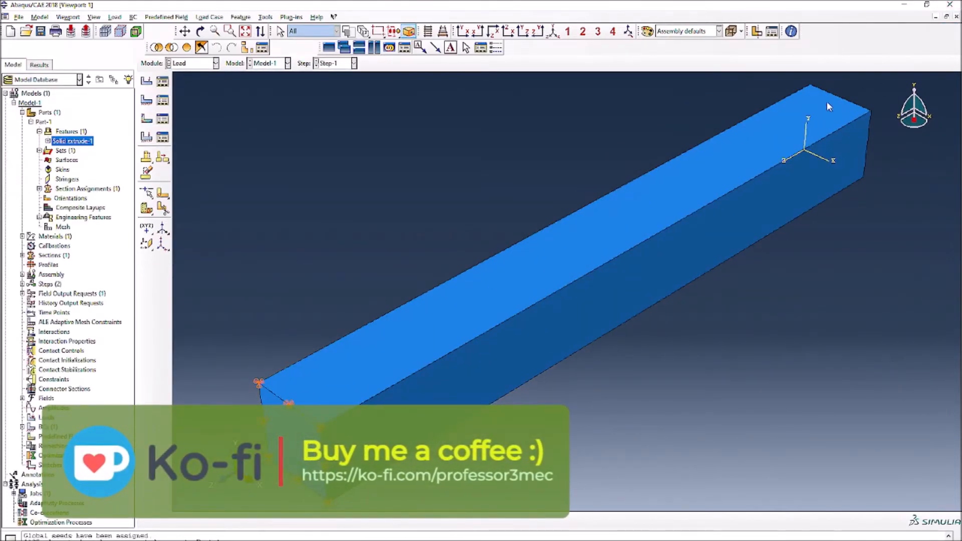
{"action": "left_click", "coordinate": [188, 64]}
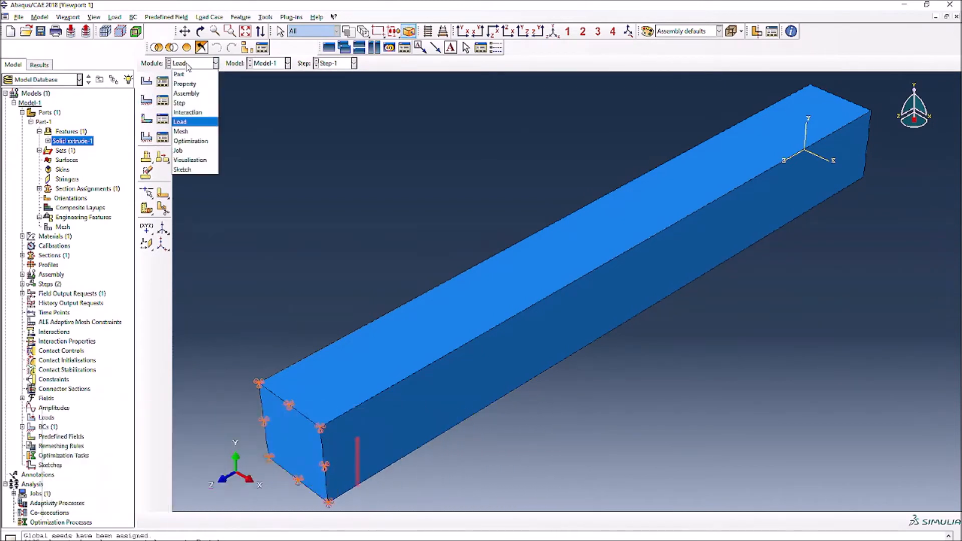
{"action": "left_click", "coordinate": [180, 103]}
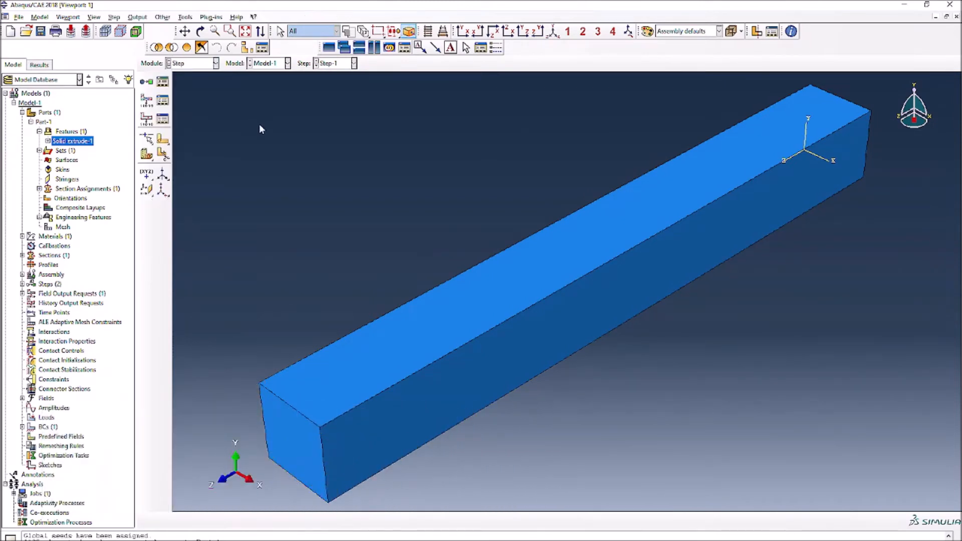
{"action": "left_click", "coordinate": [162, 83]}
{"action": "left_click", "coordinate": [110, 154]}
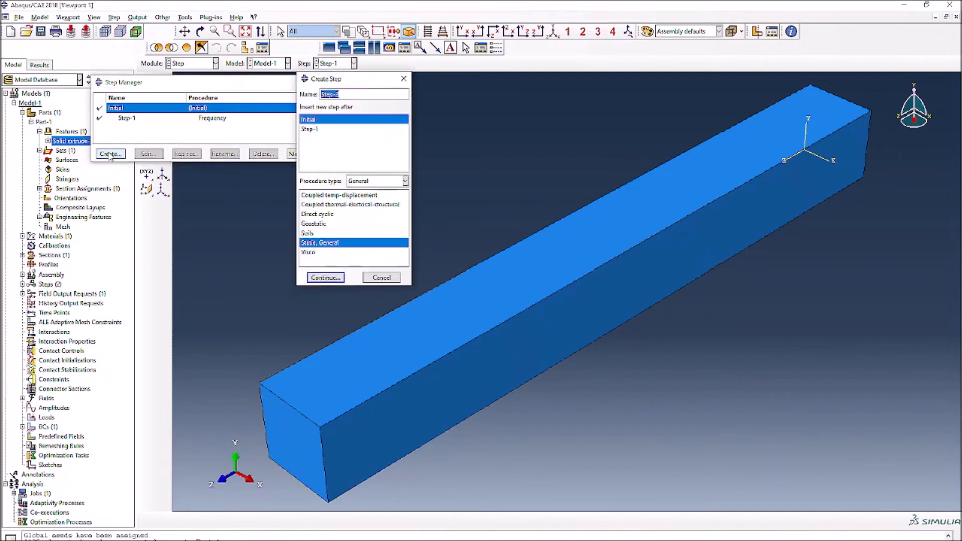
{"action": "left_click", "coordinate": [326, 278]}
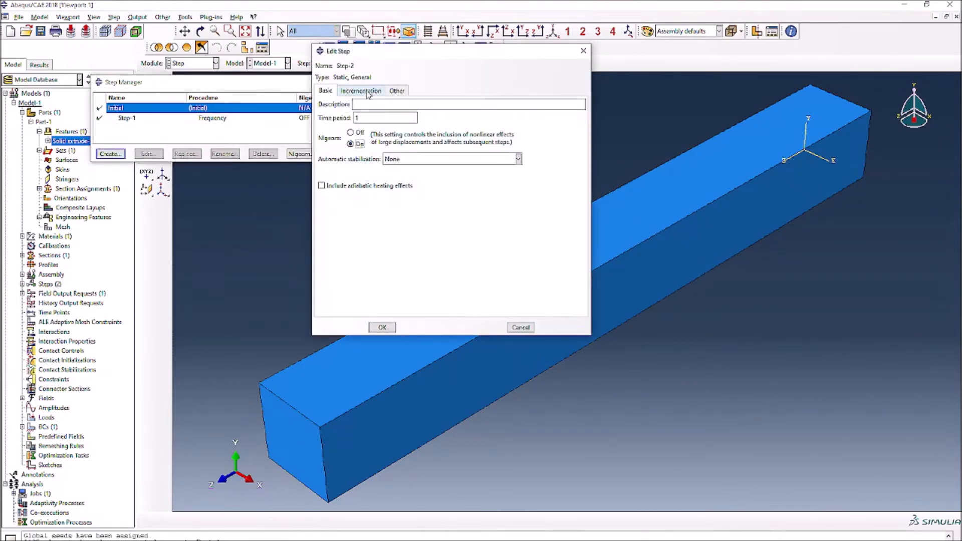
Set the static step's maximum number of increments to 10000 and its initial and maximum increment sizes to 0.1, and accept it
{"action": "left_click", "coordinate": [369, 93]}
{"action": "type", "text": "00"}
{"action": "key", "text": "Tab"}
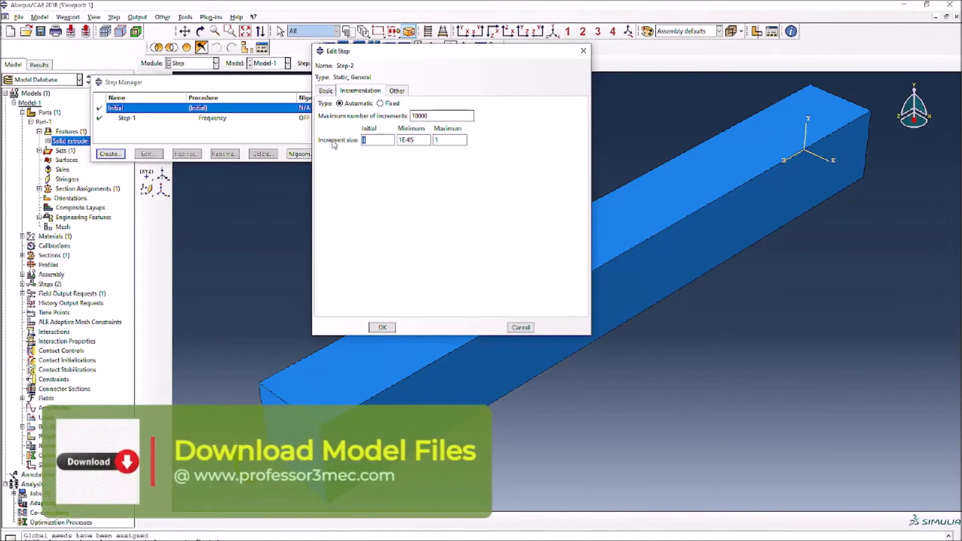
{"action": "type", "text": "0.1"}
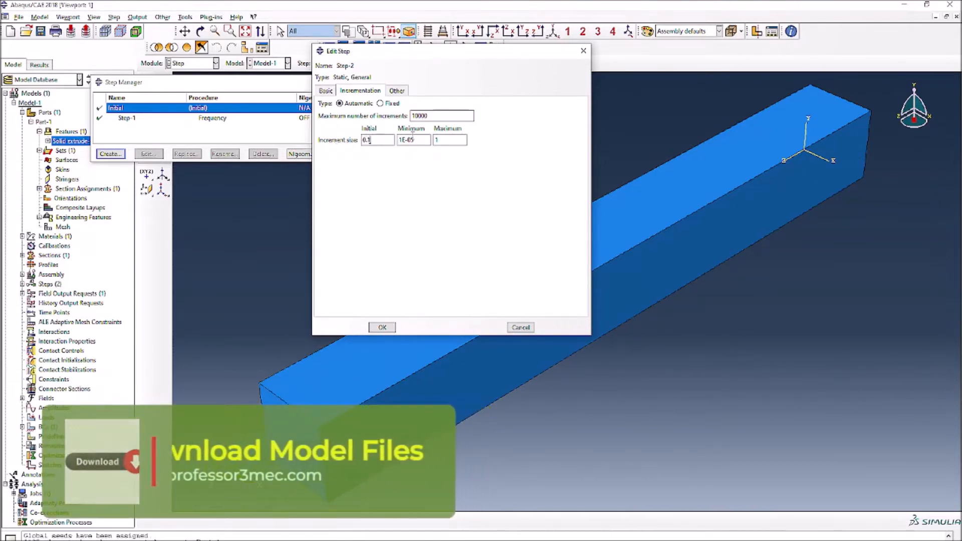
{"action": "key", "text": "Tab"}
{"action": "key", "text": "Tab"}
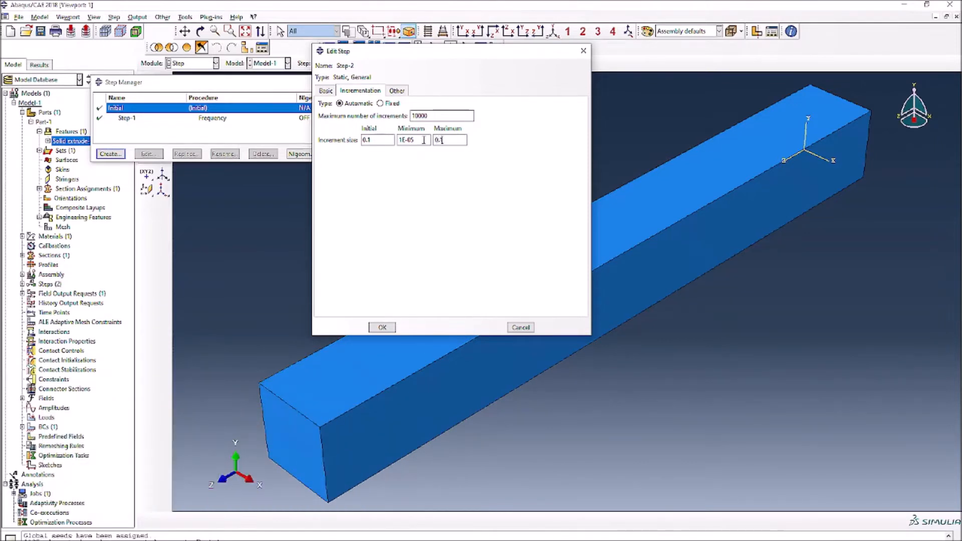
{"action": "left_click", "coordinate": [395, 330]}
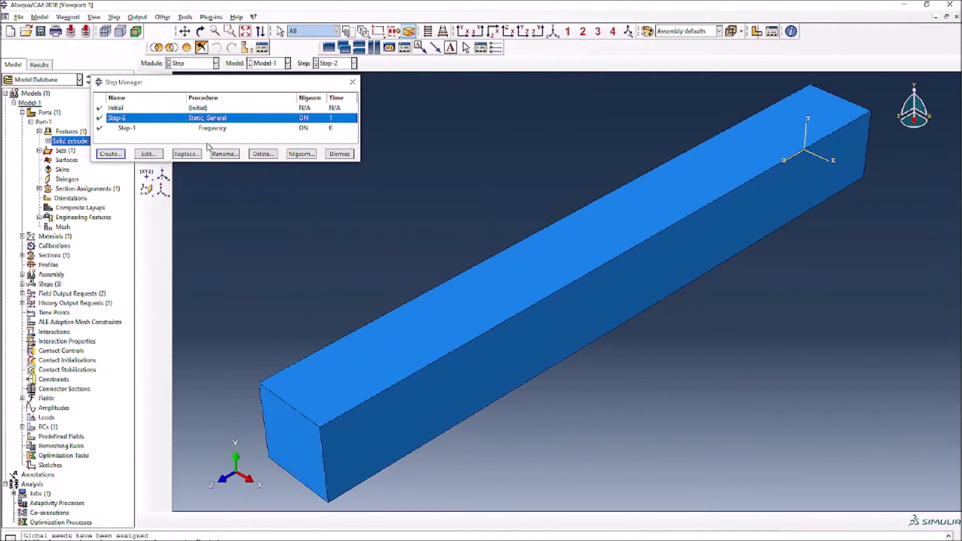
{"action": "left_click", "coordinate": [331, 155]}
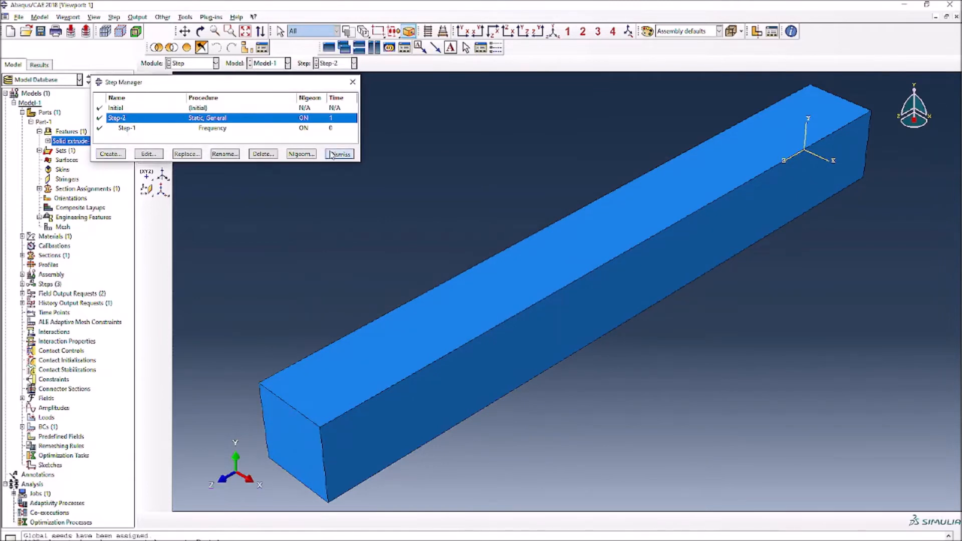
Switch to the Load module and open the boundary condition manager to check the step in which BC-1 acts
{"action": "left_click", "coordinate": [187, 66]}
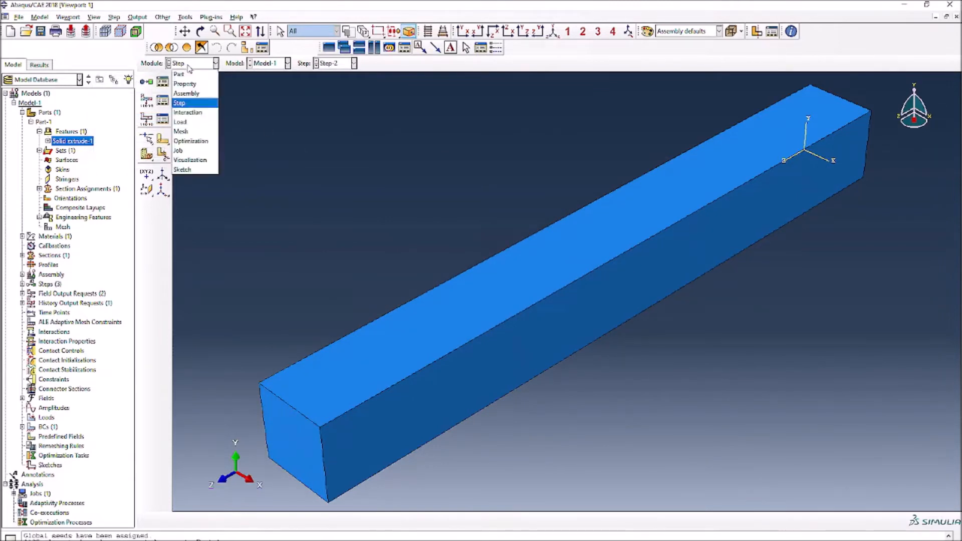
{"action": "left_click", "coordinate": [190, 123]}
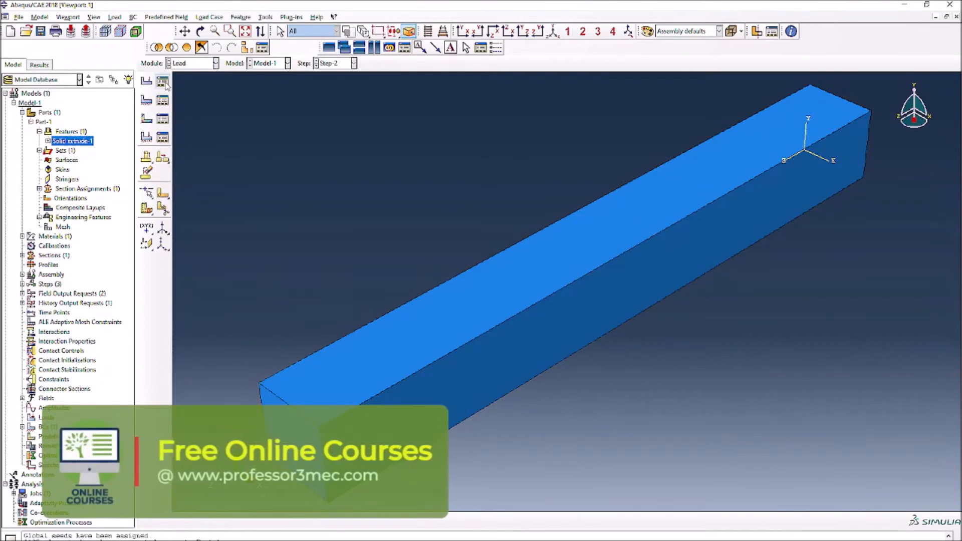
{"action": "left_click", "coordinate": [162, 81]}
{"action": "left_click", "coordinate": [337, 251]}
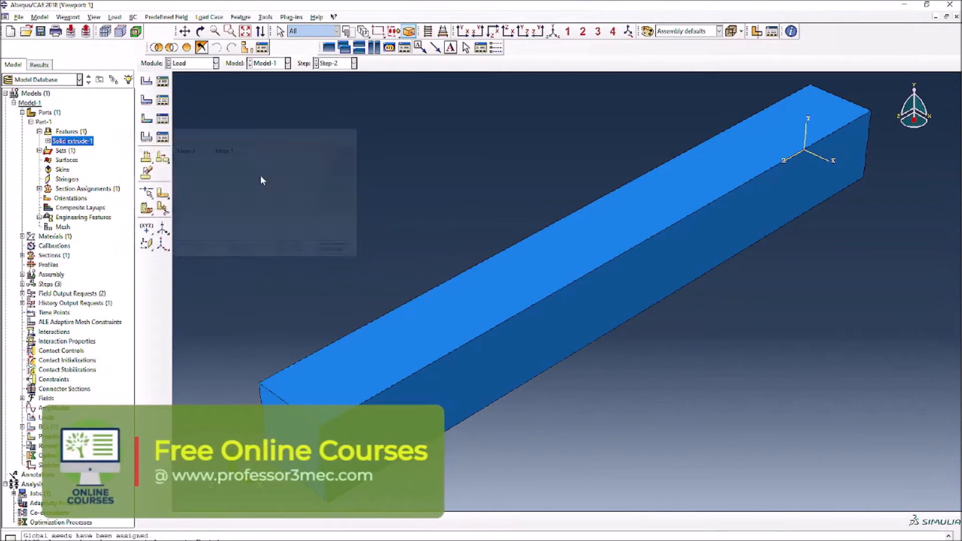
{"action": "left_click", "coordinate": [162, 100]}
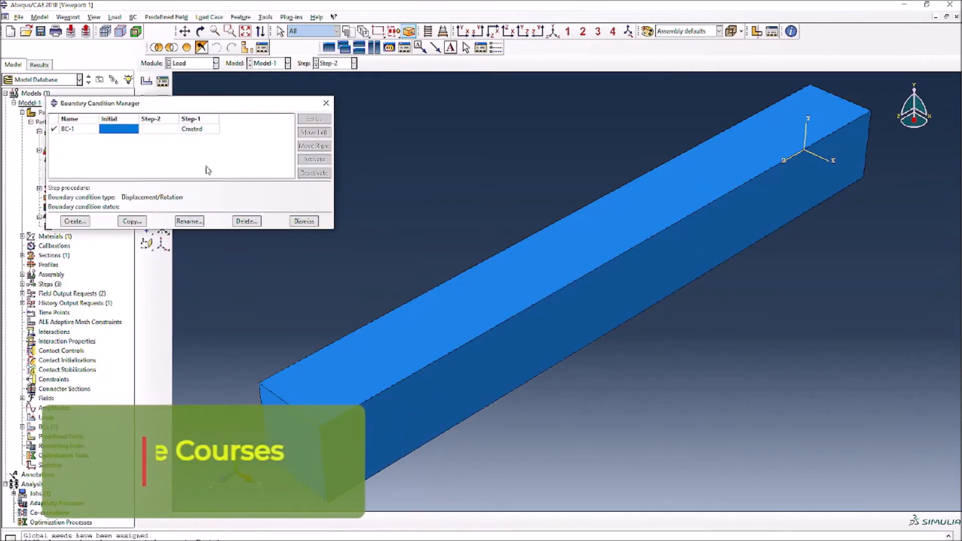
{"action": "left_click", "coordinate": [200, 131]}
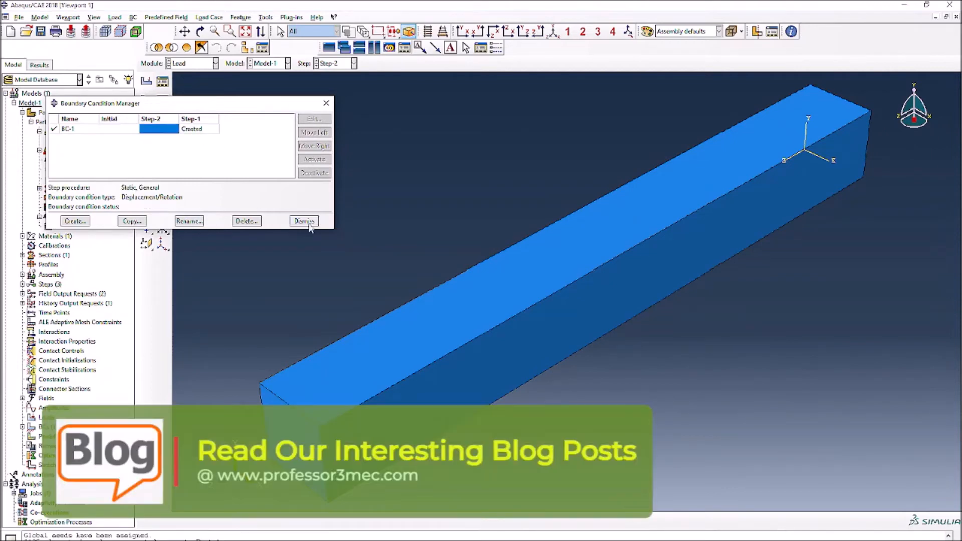
Create a Displacement/Rotation boundary condition in Step-2 on the bar's near end face, fixing U1, U2 and U3 at 0
{"action": "left_click", "coordinate": [75, 221]}
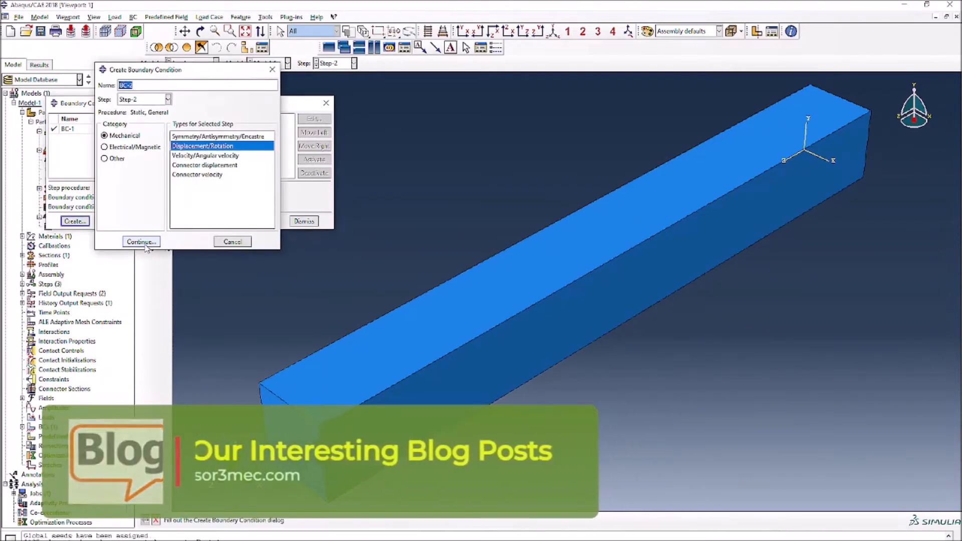
{"action": "left_click", "coordinate": [146, 242]}
{"action": "left_click", "coordinate": [286, 439]}
{"action": "left_click", "coordinate": [374, 520]}
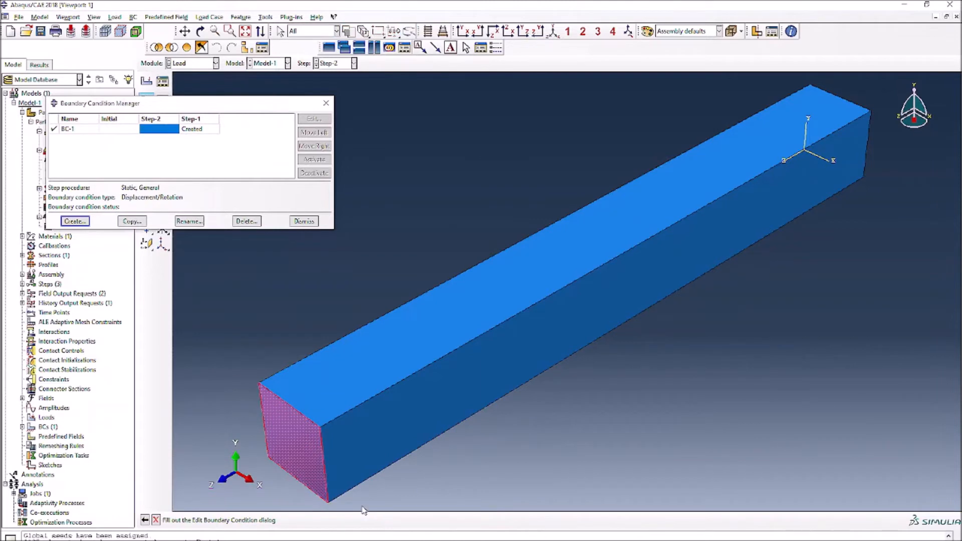
{"action": "left_click", "coordinate": [358, 168]}
{"action": "left_click", "coordinate": [359, 182]}
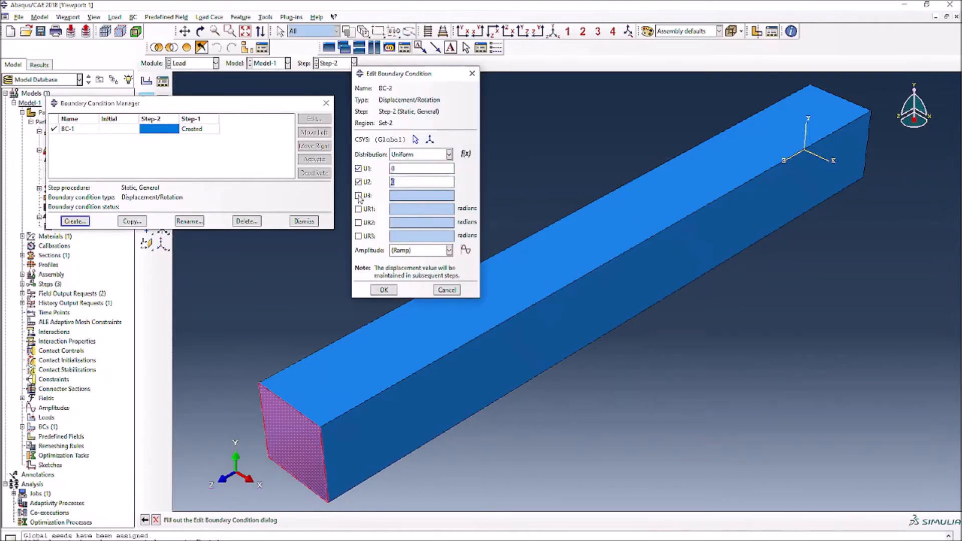
{"action": "left_click", "coordinate": [358, 196]}
{"action": "left_click", "coordinate": [384, 290]}
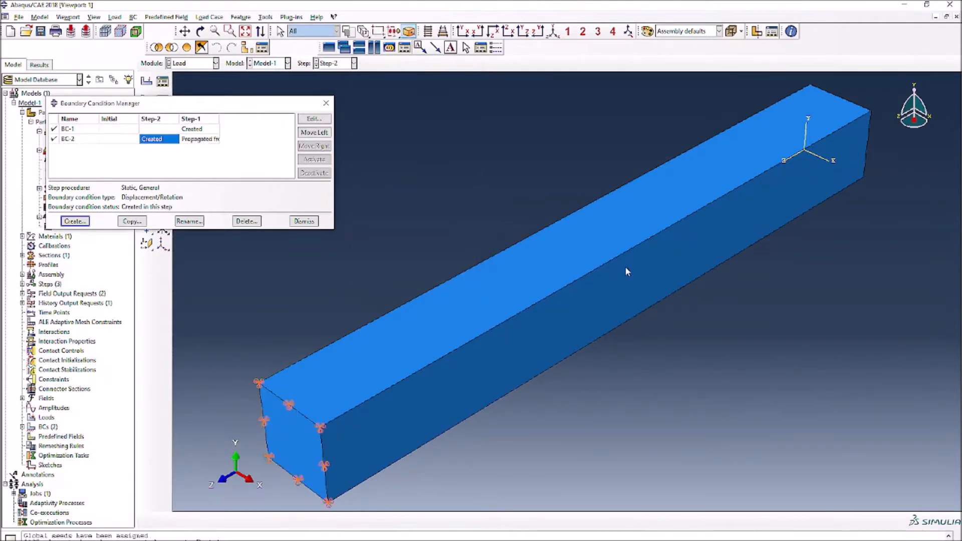
Delete the boundary condition BC-1 that was created in the frequency step
{"action": "left_click", "coordinate": [200, 129]}
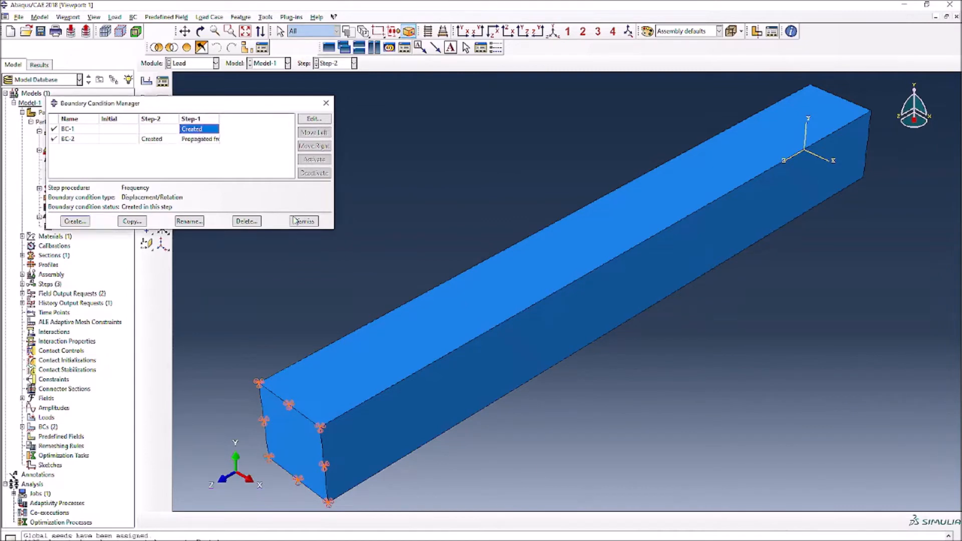
{"action": "left_click", "coordinate": [248, 222]}
{"action": "left_click", "coordinate": [461, 307]}
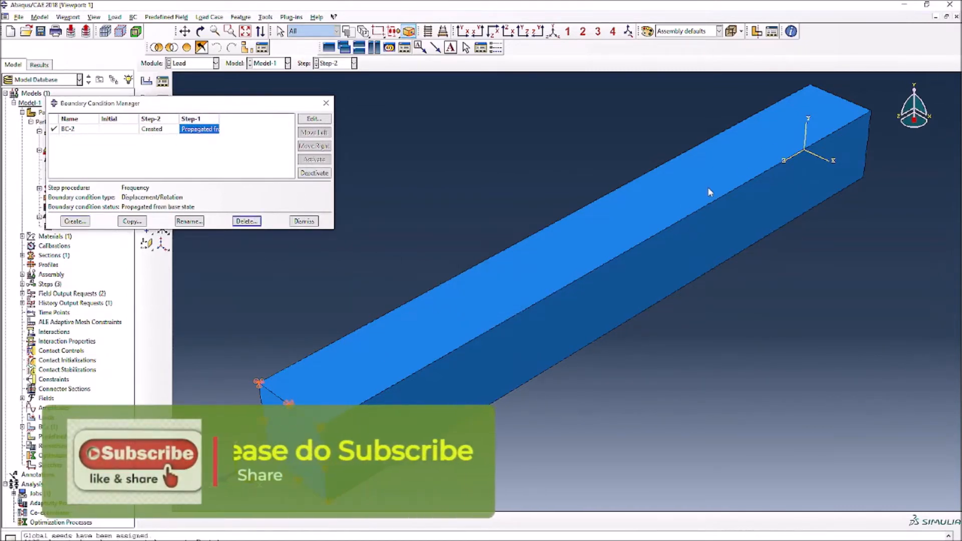
Create a Displacement/Rotation boundary condition in Step-2 on the bar's far end face, with U3 set to 5
{"action": "left_click", "coordinate": [73, 221]}
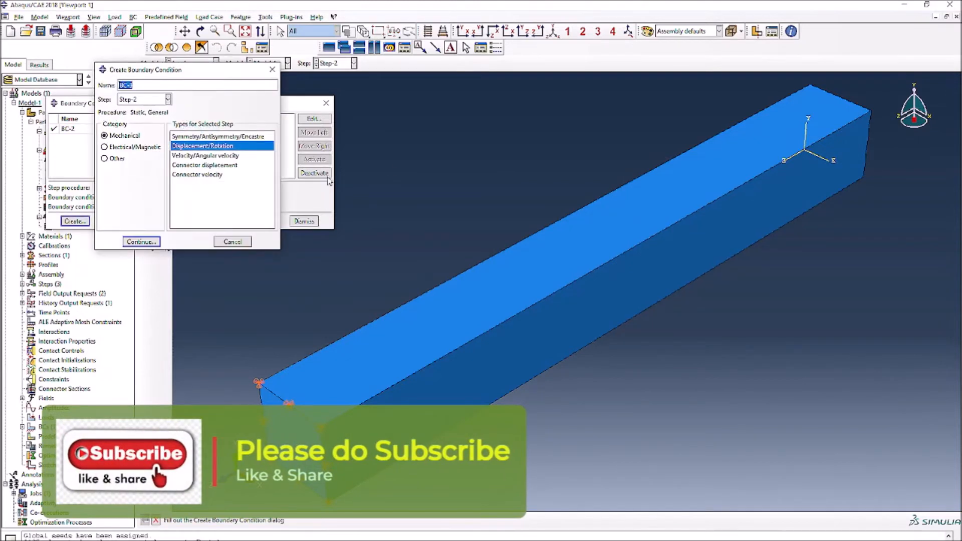
{"action": "left_click", "coordinate": [142, 242]}
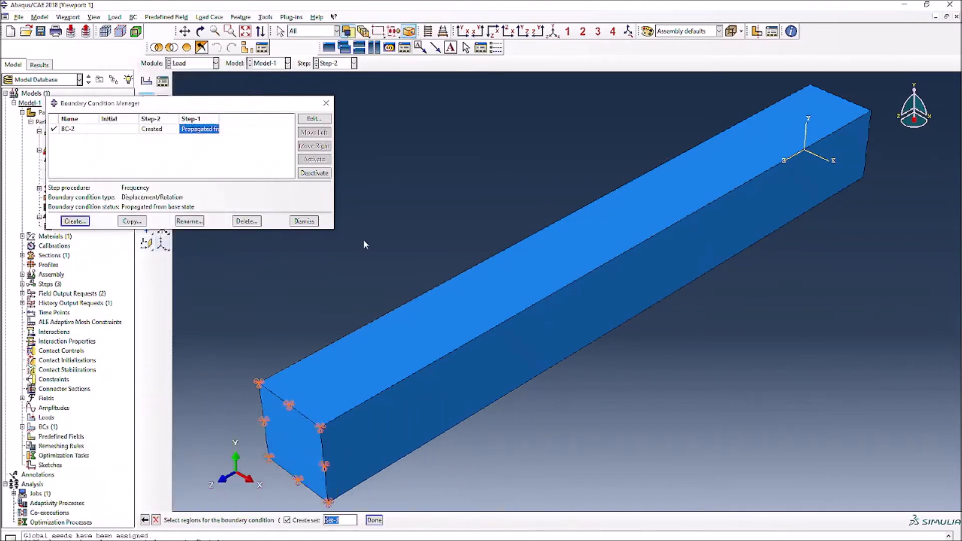
{"action": "left_click", "coordinate": [201, 31]}
{"action": "left_click_drag", "start_coordinate": [595, 279], "coordinate": [619, 251]}
{"action": "key", "text": "Escape"}
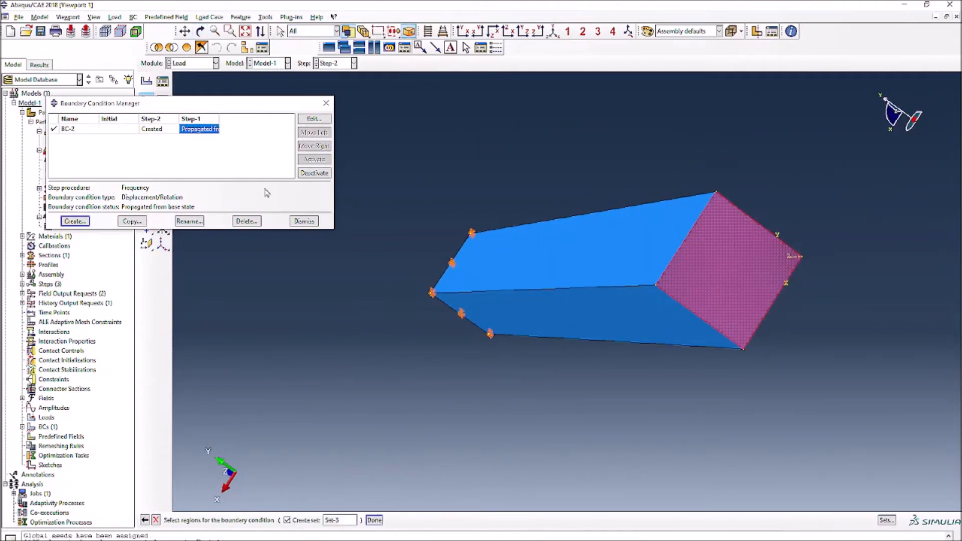
{"action": "left_click", "coordinate": [375, 521]}
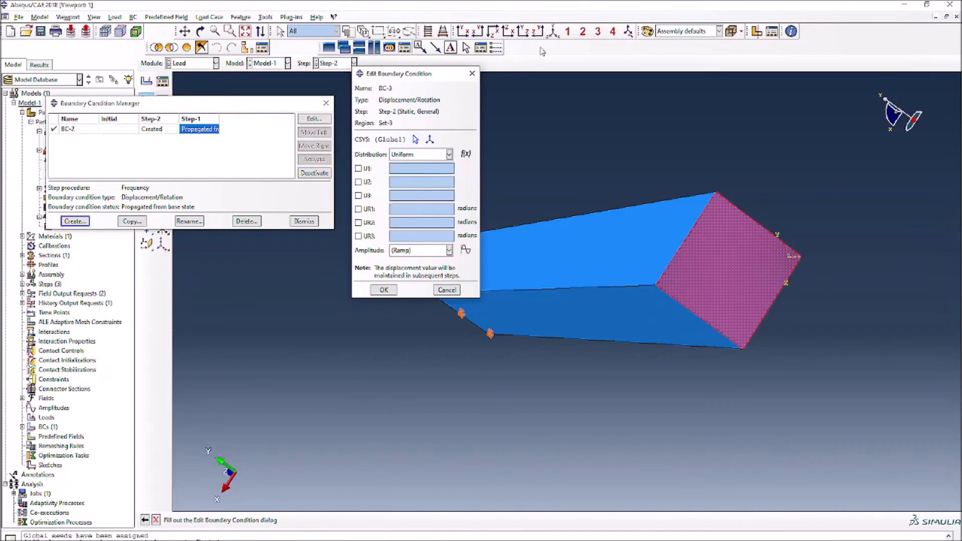
{"action": "left_click", "coordinate": [553, 32]}
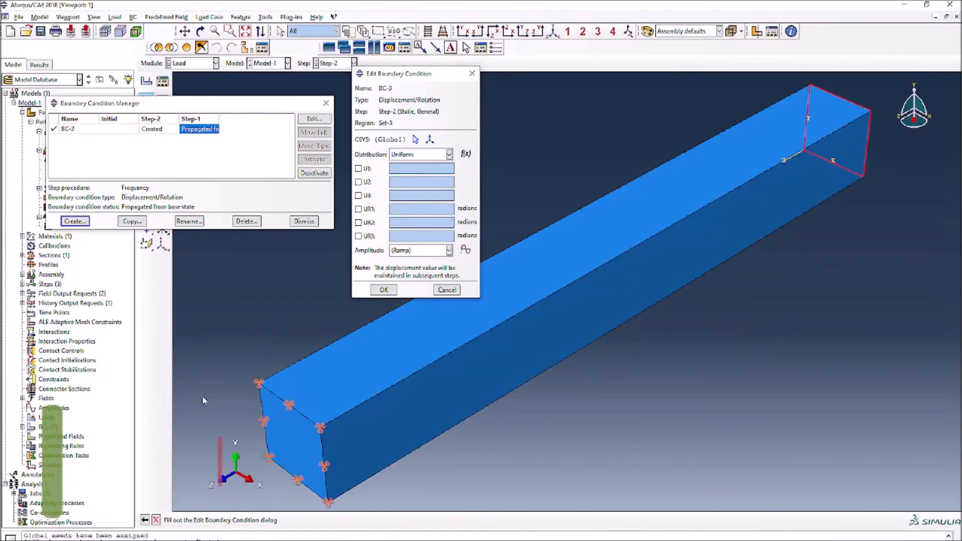
{"action": "left_click", "coordinate": [416, 196]}
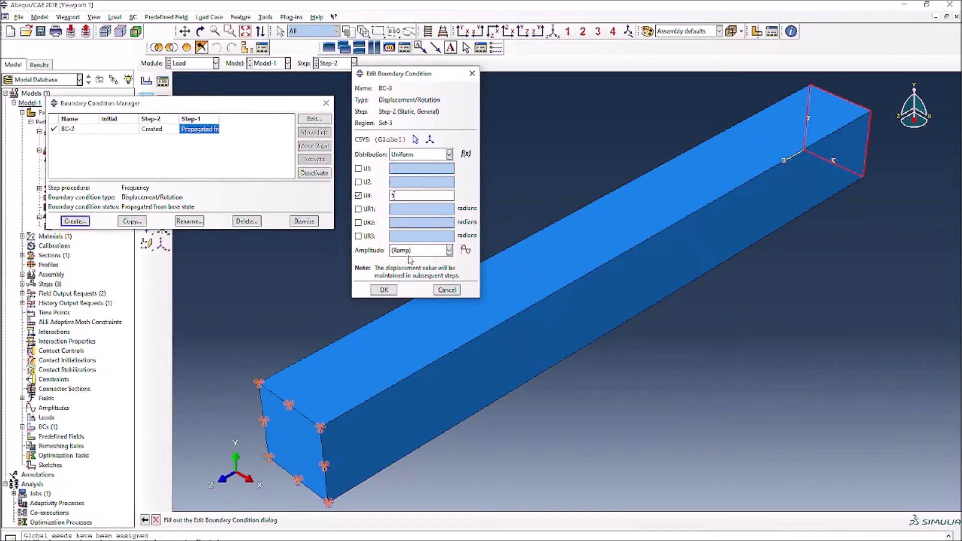
{"action": "left_click", "coordinate": [384, 290]}
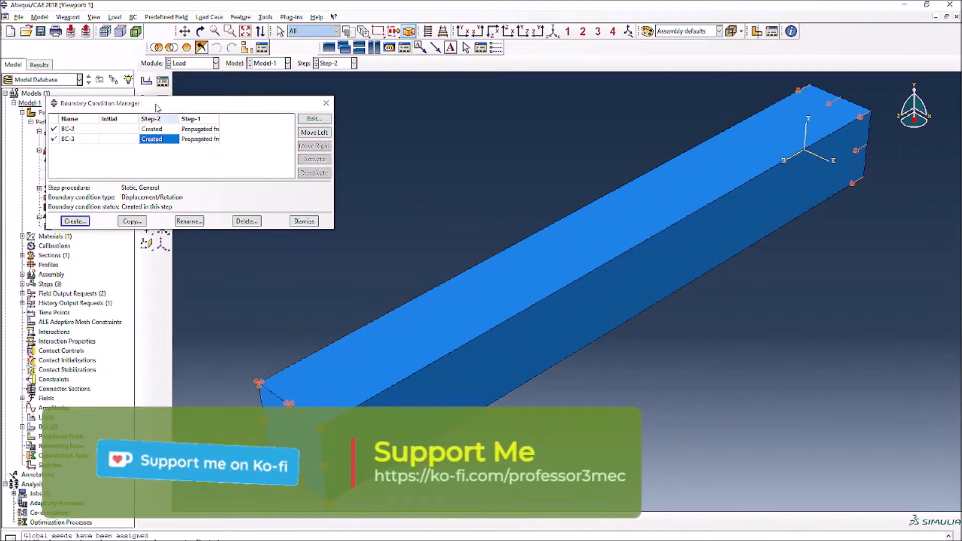
{"action": "left_click", "coordinate": [304, 222]}
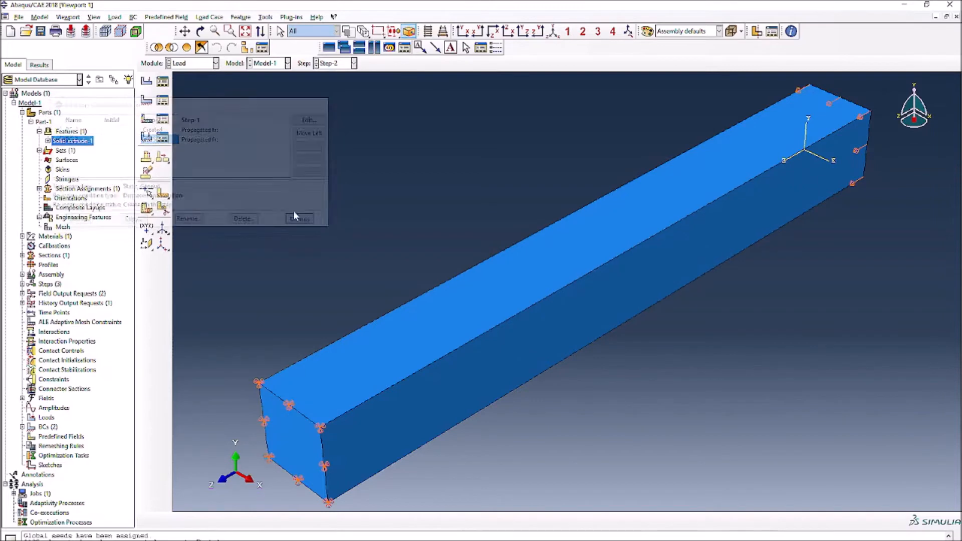
In the Job module, create a full-analysis job named Frequency2 for Model-1 with nodal output precision set to Full
{"action": "left_click", "coordinate": [191, 63]}
{"action": "left_click", "coordinate": [181, 151]}
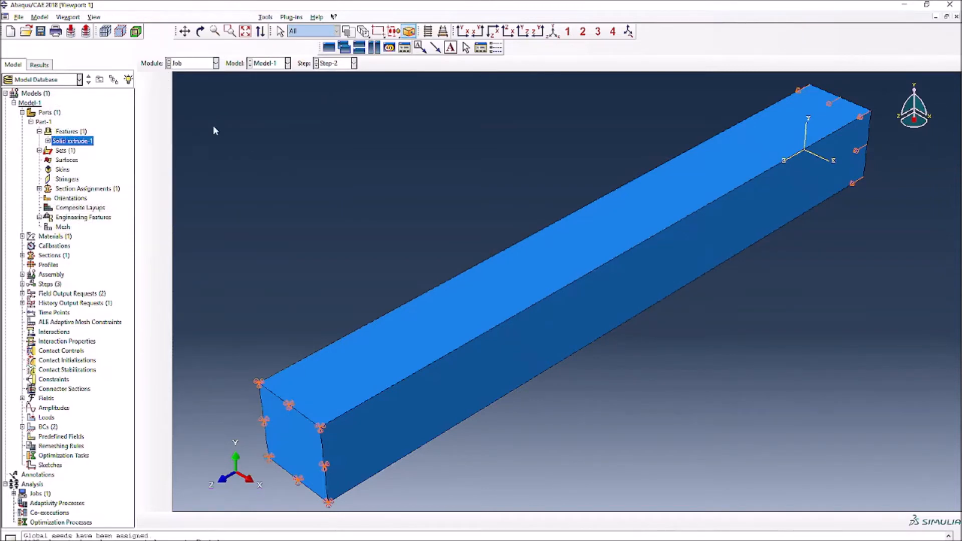
{"action": "left_click", "coordinate": [262, 216]}
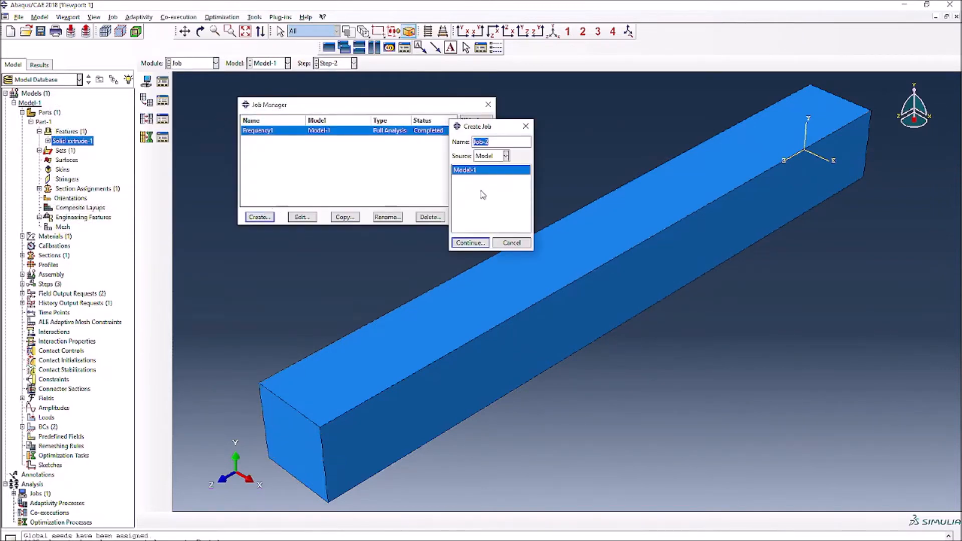
{"action": "type", "text": "Frequency2"}
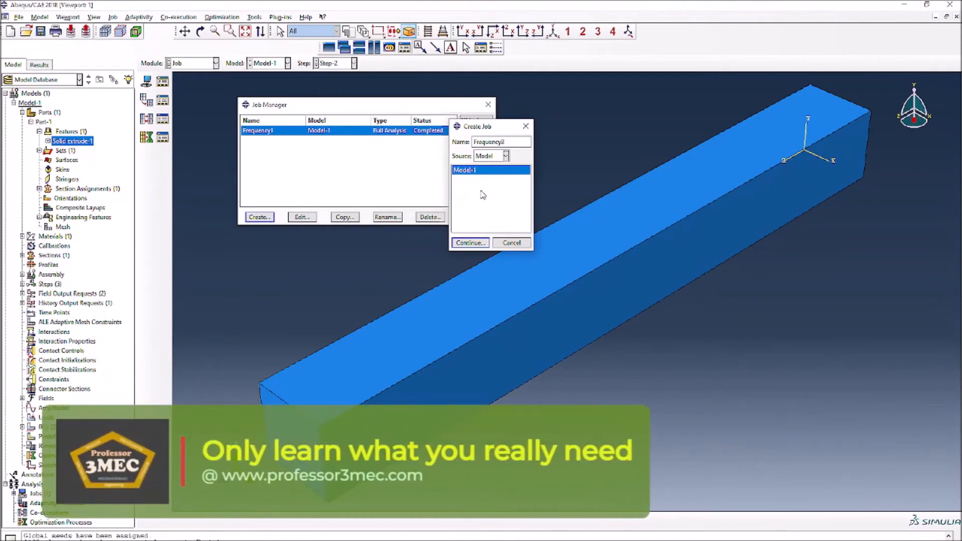
{"action": "left_click", "coordinate": [470, 242]}
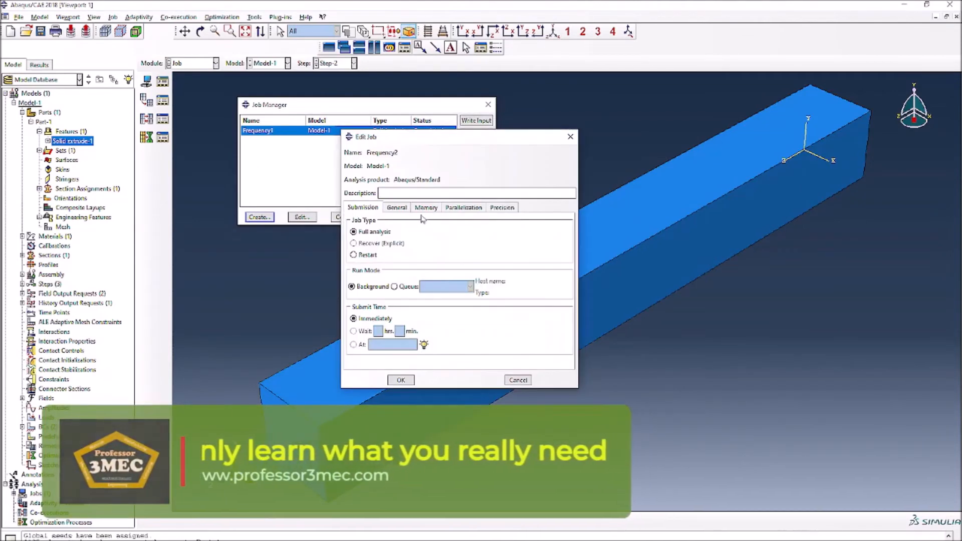
{"action": "left_click", "coordinate": [502, 207]}
{"action": "left_click", "coordinate": [442, 236]}
{"action": "left_click", "coordinate": [428, 266]}
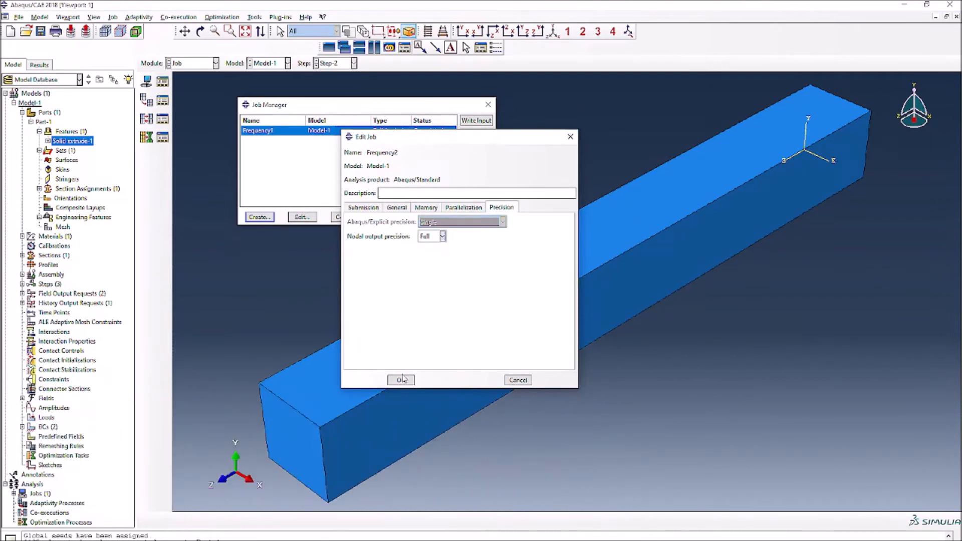
{"action": "left_click", "coordinate": [400, 380]}
Submit the Frequency2 job, follow its progress in an enlarged monitor and open its results
{"action": "left_click", "coordinate": [476, 147]}
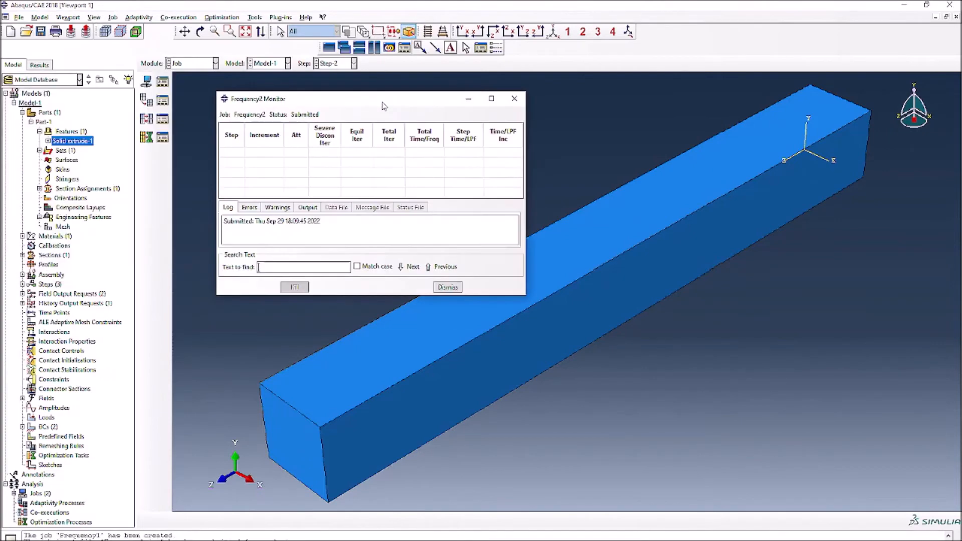
{"action": "double_click", "coordinate": [385, 97]}
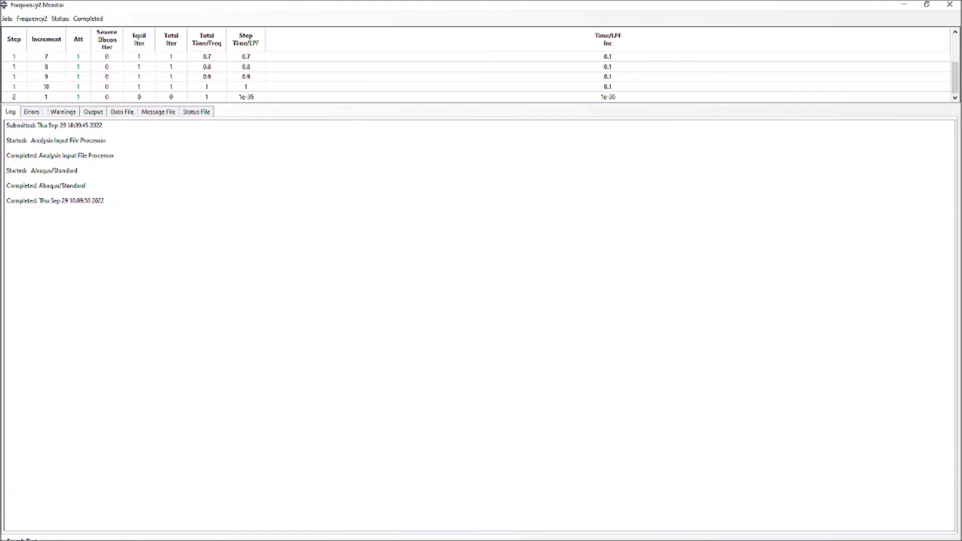
{"action": "left_click", "coordinate": [466, 189]}
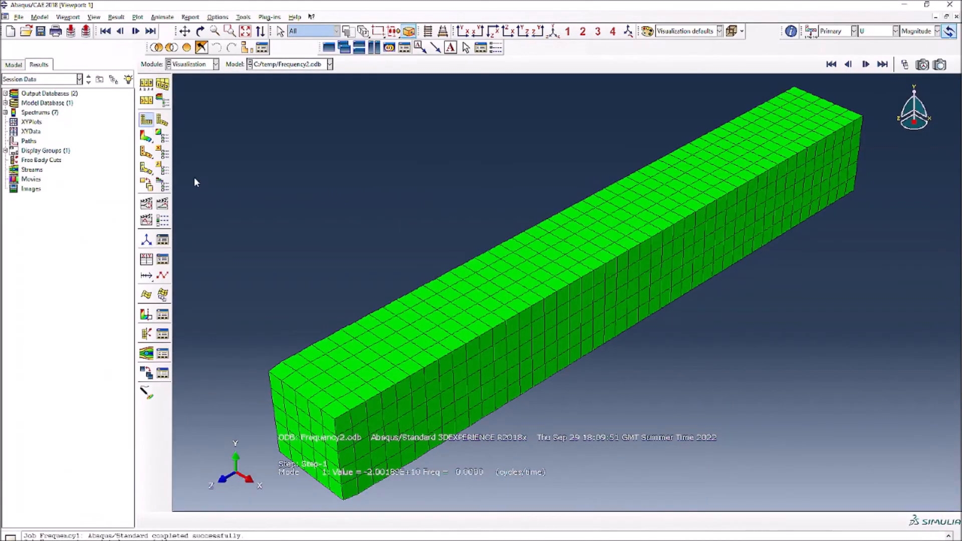
Plot displacement contours on the deformed bar and step through the frames of the static and frequency steps
{"action": "left_click", "coordinate": [145, 135]}
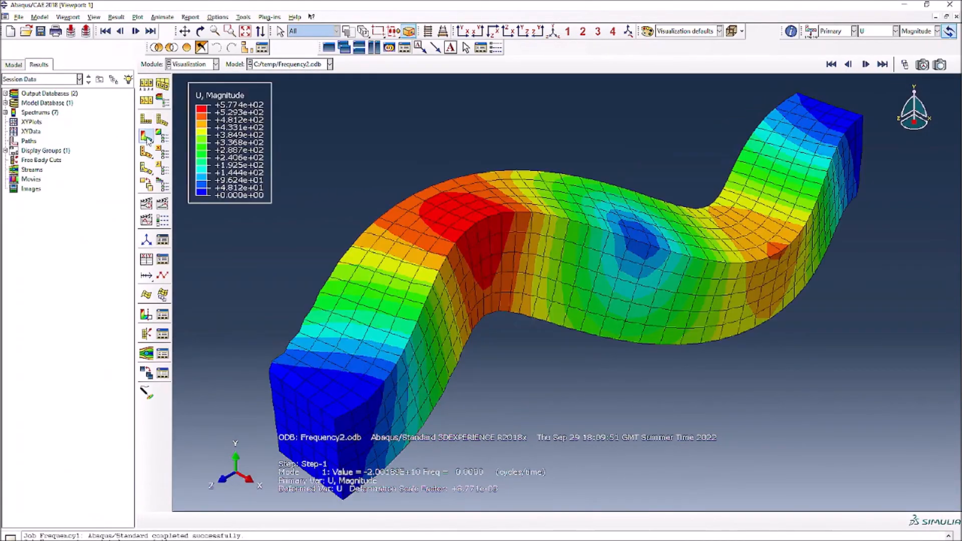
{"action": "left_click", "coordinate": [866, 64]}
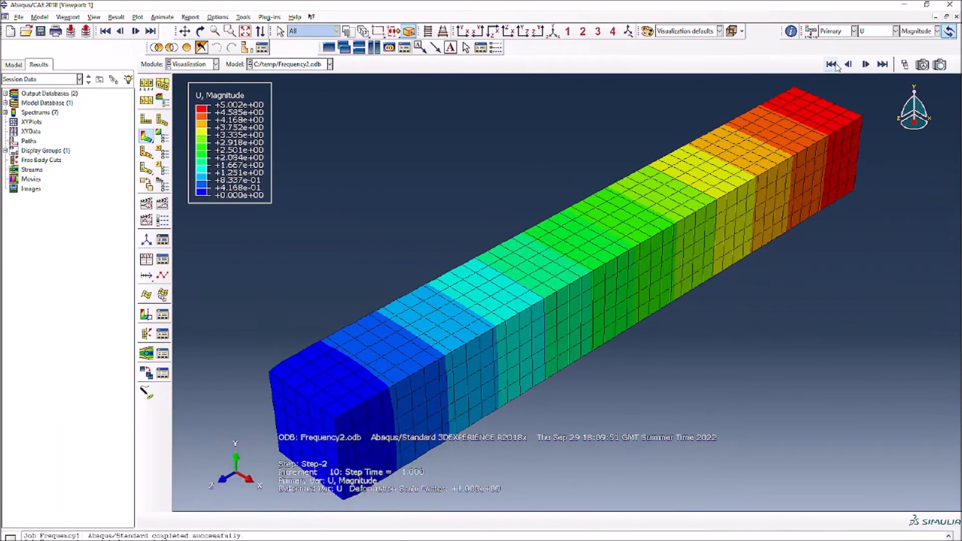
{"action": "left_click", "coordinate": [849, 64]}
{"action": "left_click", "coordinate": [889, 66]}
{"action": "left_click", "coordinate": [866, 65]}
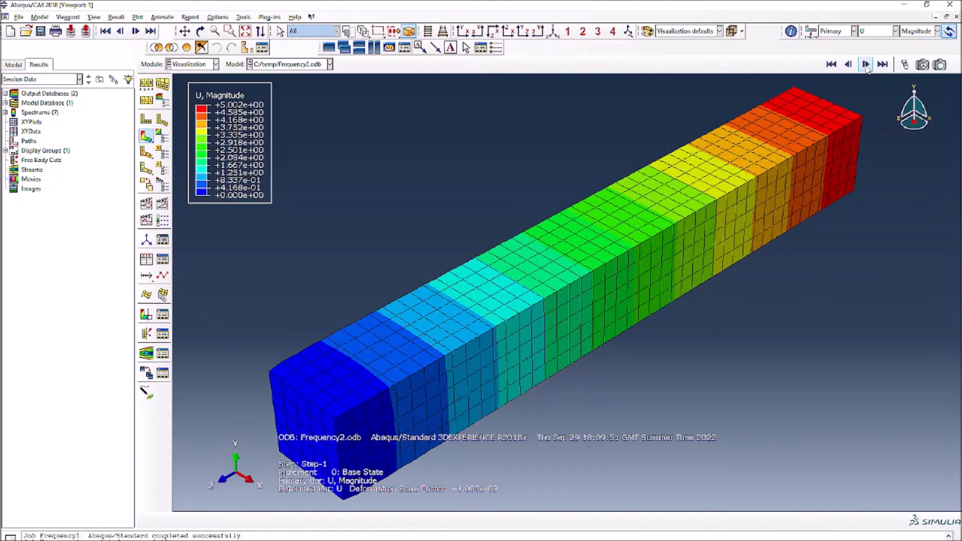
{"action": "left_click", "coordinate": [866, 65]}
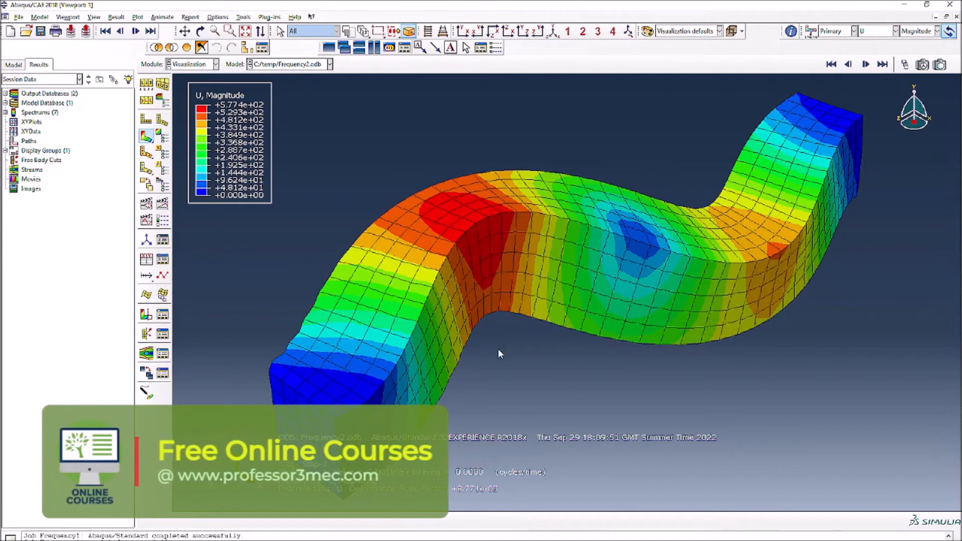
Create a second viewport and tile the two viewports vertically
{"action": "left_click", "coordinate": [68, 18]}
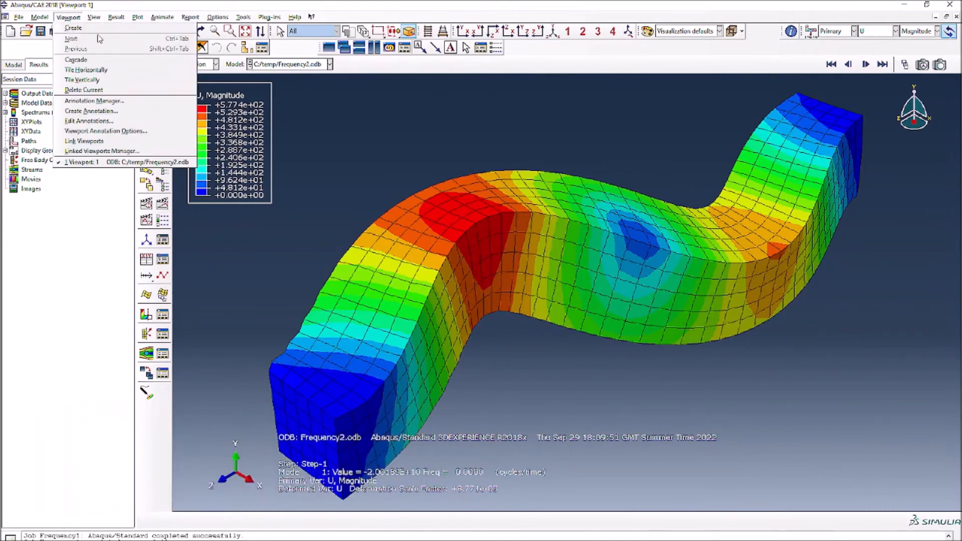
{"action": "left_click", "coordinate": [100, 30]}
{"action": "left_click", "coordinate": [66, 17]}
{"action": "left_click", "coordinate": [110, 80]}
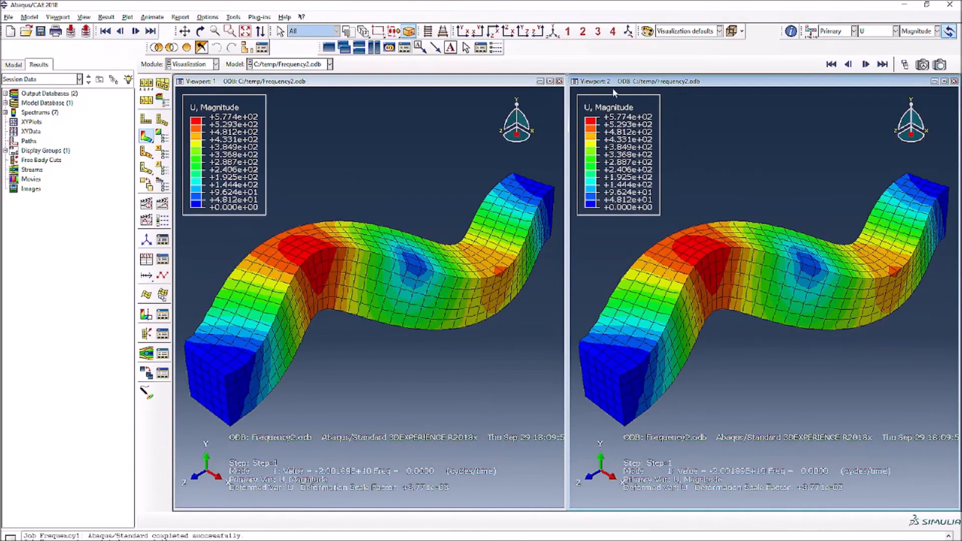
Load Frequency1.odb into Viewport 1 and plot its contours on the deformed shape
{"action": "left_click", "coordinate": [480, 81]}
{"action": "left_click", "coordinate": [280, 64]}
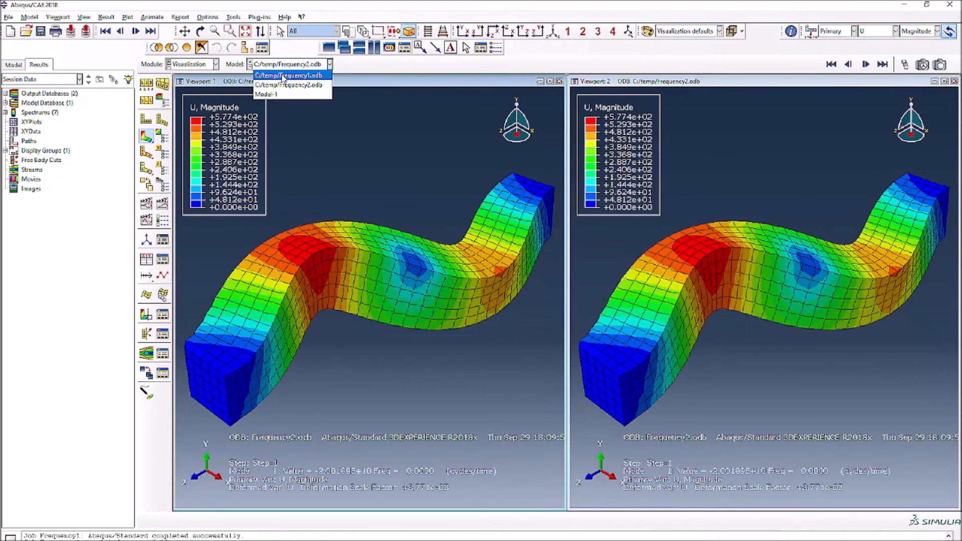
{"action": "left_click", "coordinate": [281, 75]}
{"action": "left_click", "coordinate": [146, 135]}
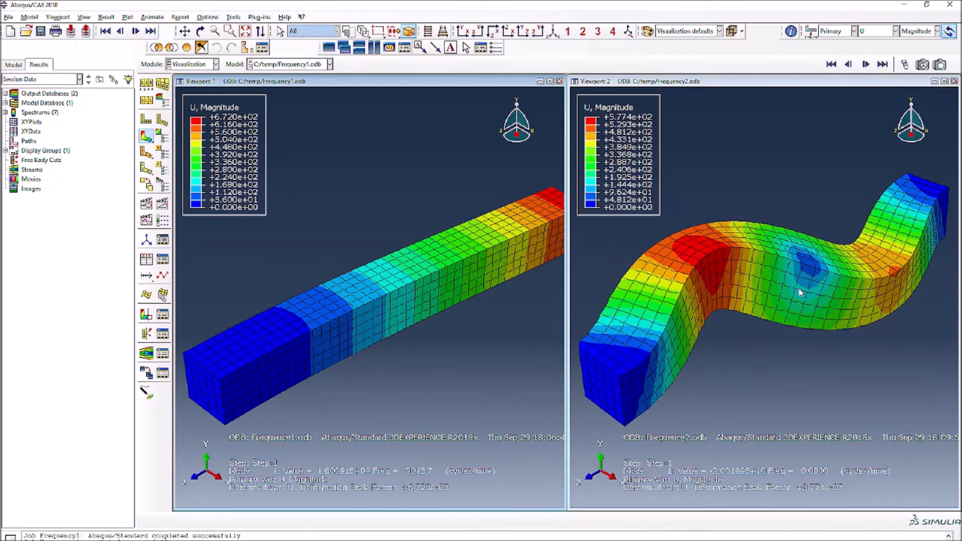
Step through the mode shapes in the two viewports to compare the Frequency1 and Frequency2 results
{"action": "left_click", "coordinate": [867, 64]}
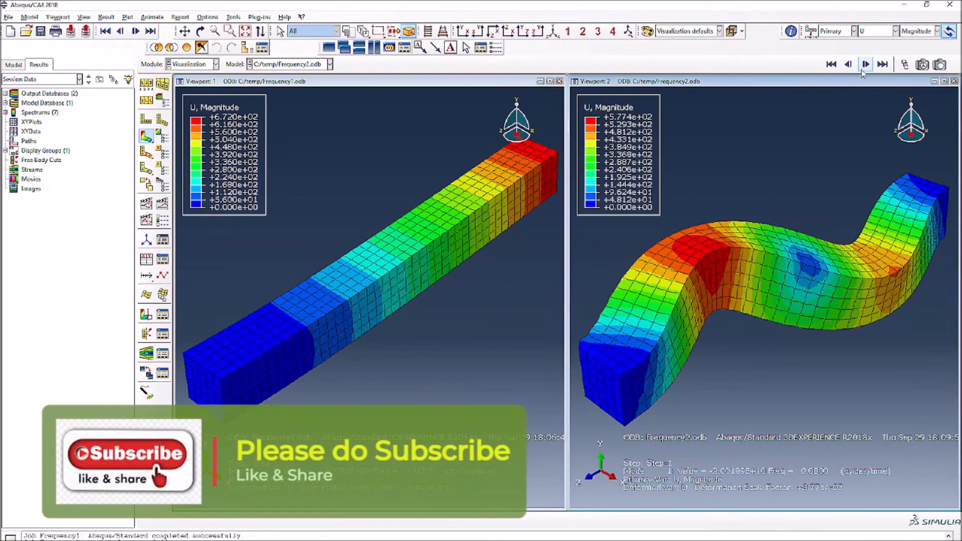
{"action": "left_click", "coordinate": [866, 64]}
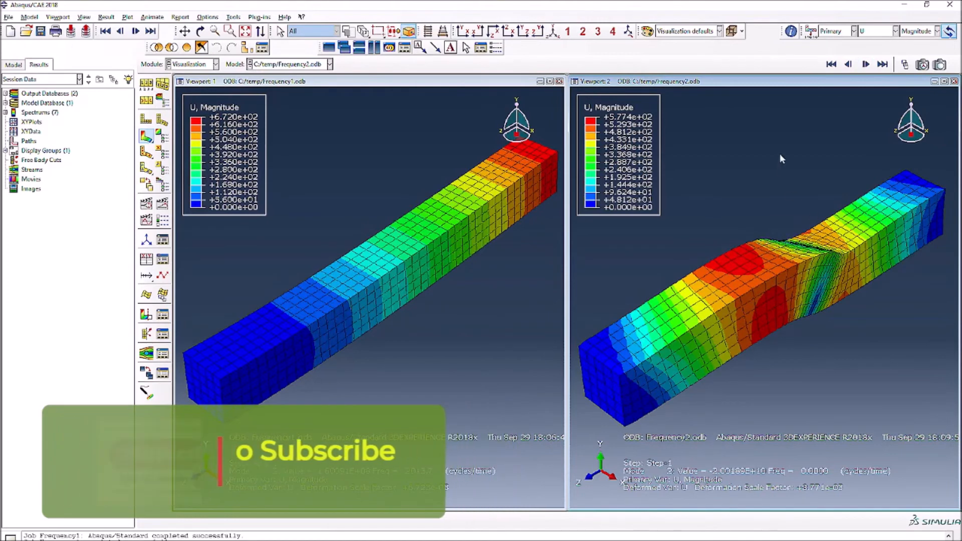
{"action": "left_click", "coordinate": [866, 65]}
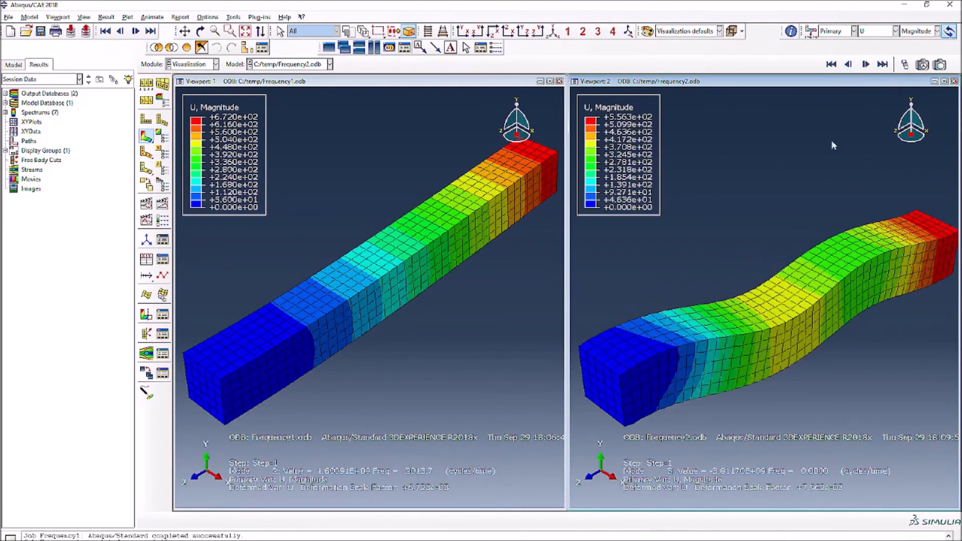
{"action": "left_click", "coordinate": [867, 64]}
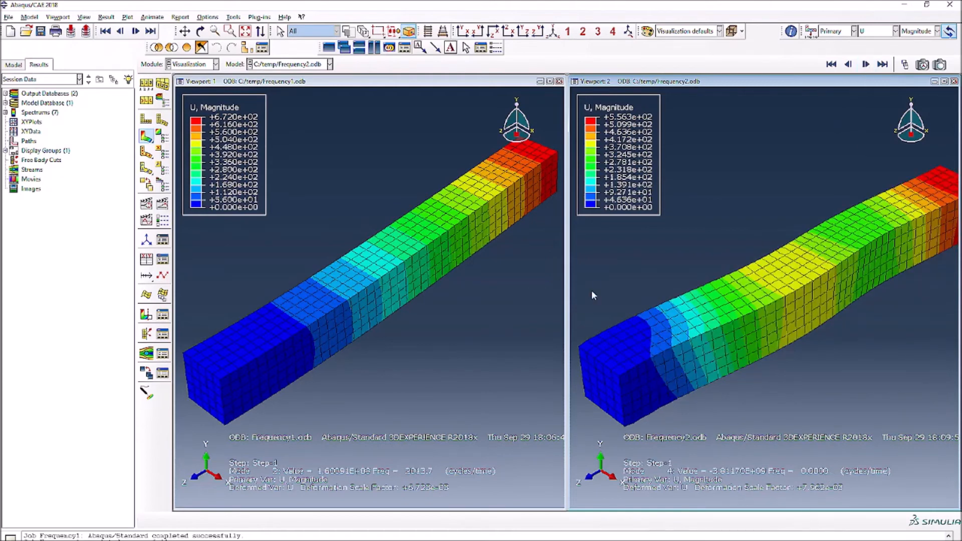
Return to the Load module and change the U3 displacement of boundary condition BC-3 to 0.5
{"action": "left_click", "coordinate": [268, 65]}
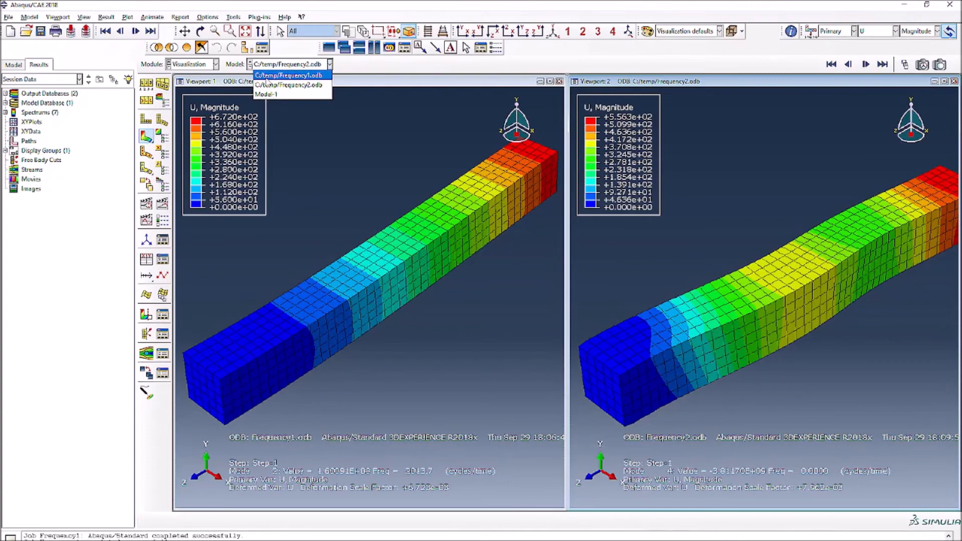
{"action": "left_click", "coordinate": [207, 65]}
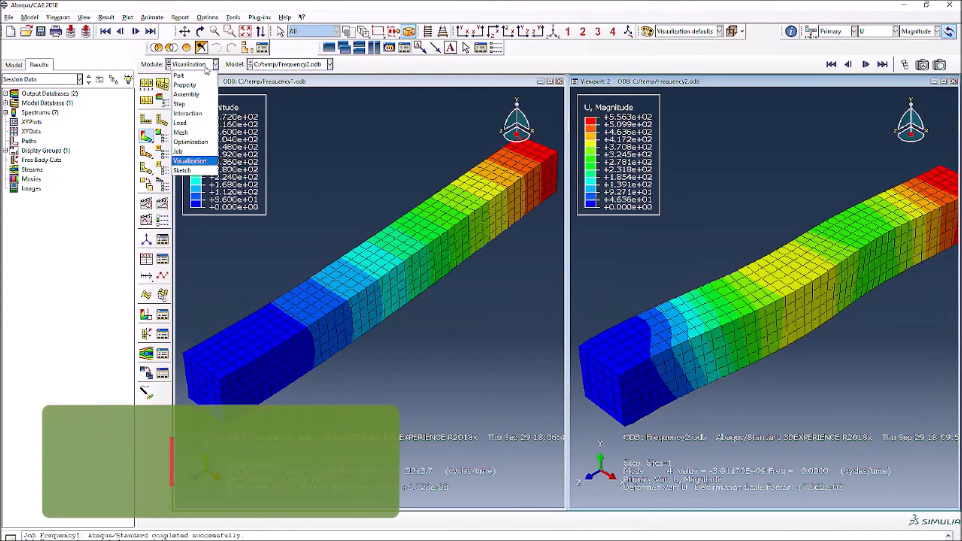
{"action": "left_click", "coordinate": [181, 123]}
{"action": "left_click", "coordinate": [162, 80]}
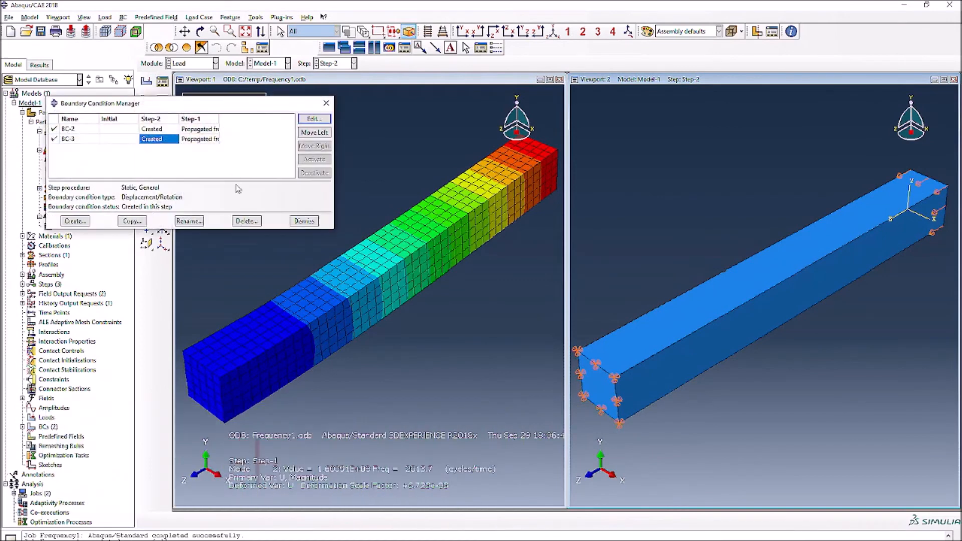
{"action": "left_click", "coordinate": [313, 119]}
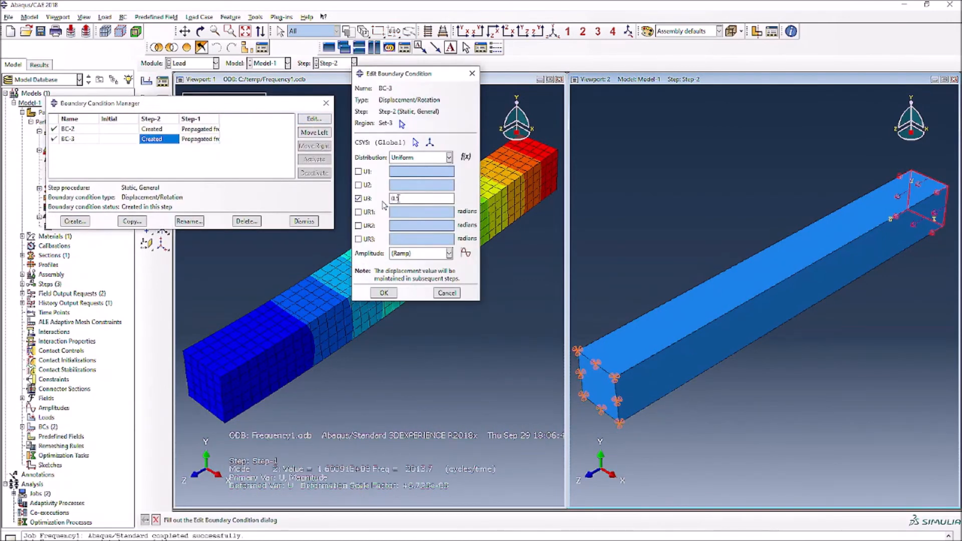
{"action": "left_click", "coordinate": [384, 293]}
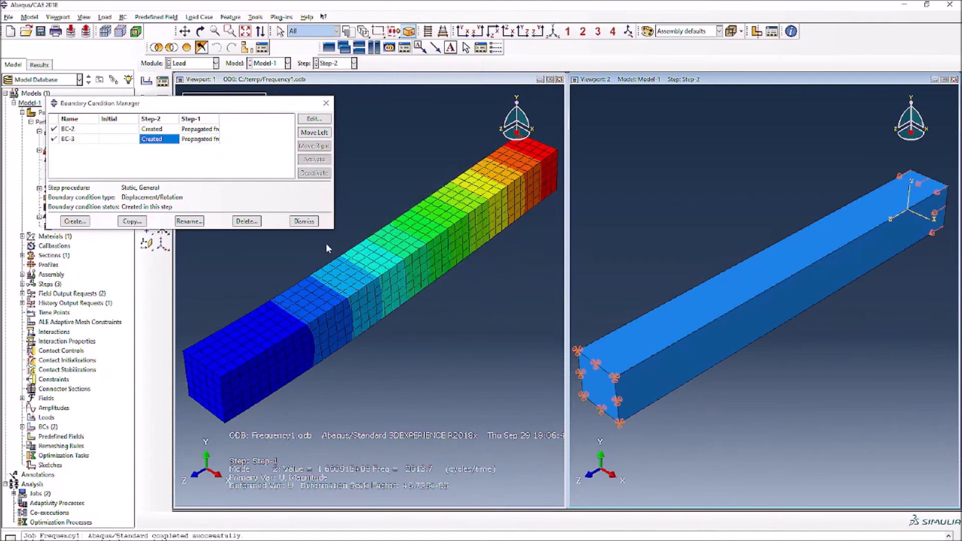
{"action": "left_click", "coordinate": [303, 221]}
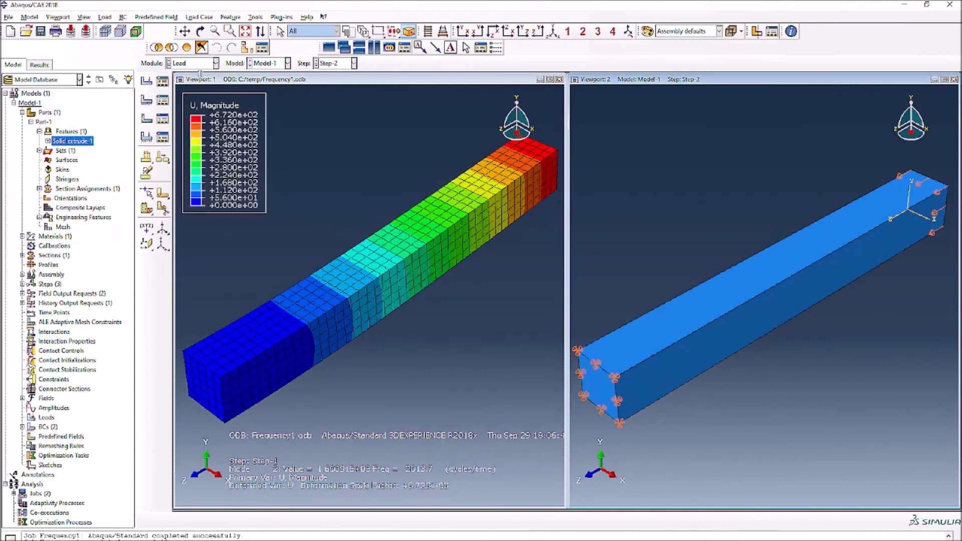
Resubmit job Frequency2 from the Job module, overwriting its existing files, and open its updated results in Viewport 2
{"action": "left_click", "coordinate": [201, 63]}
{"action": "left_click", "coordinate": [200, 150]}
{"action": "left_click", "coordinate": [162, 80]}
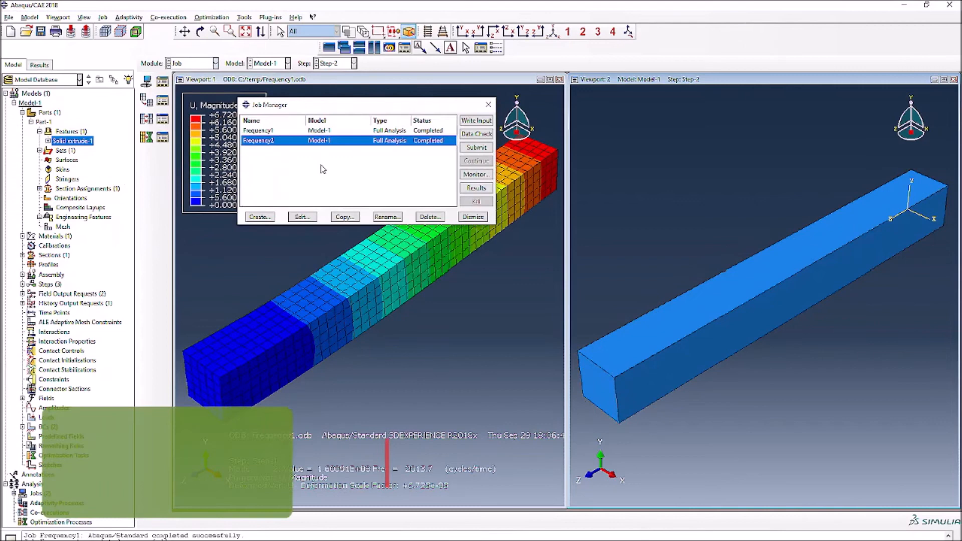
{"action": "left_click", "coordinate": [476, 148]}
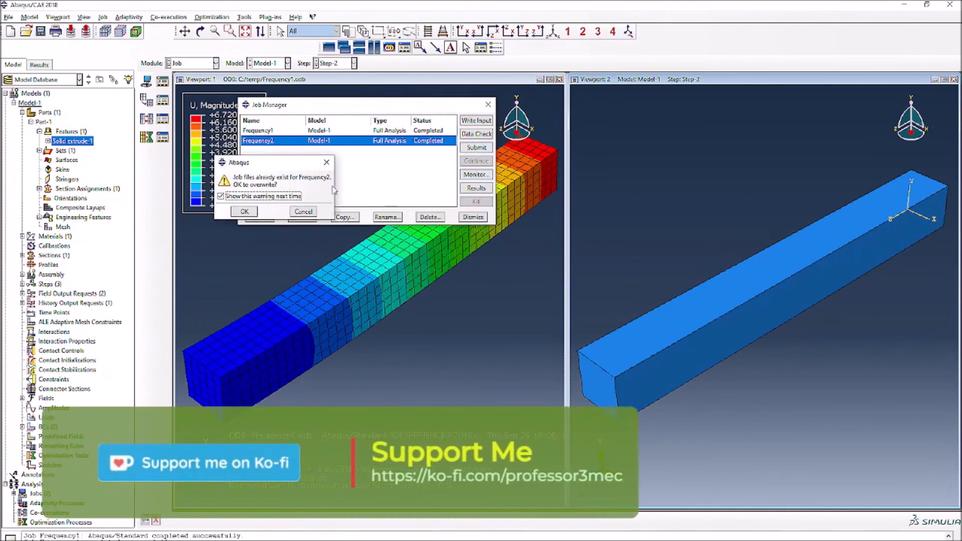
{"action": "left_click", "coordinate": [250, 210]}
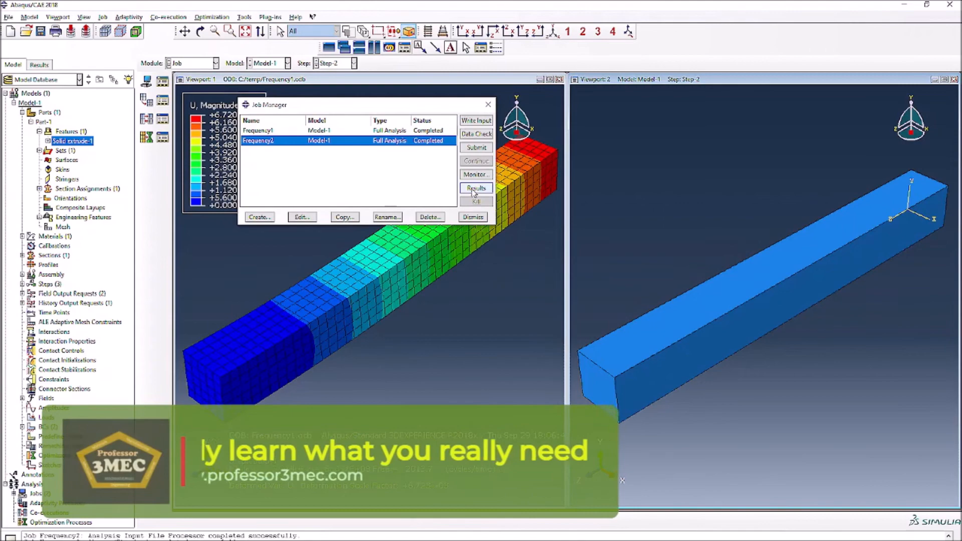
{"action": "left_click", "coordinate": [475, 188]}
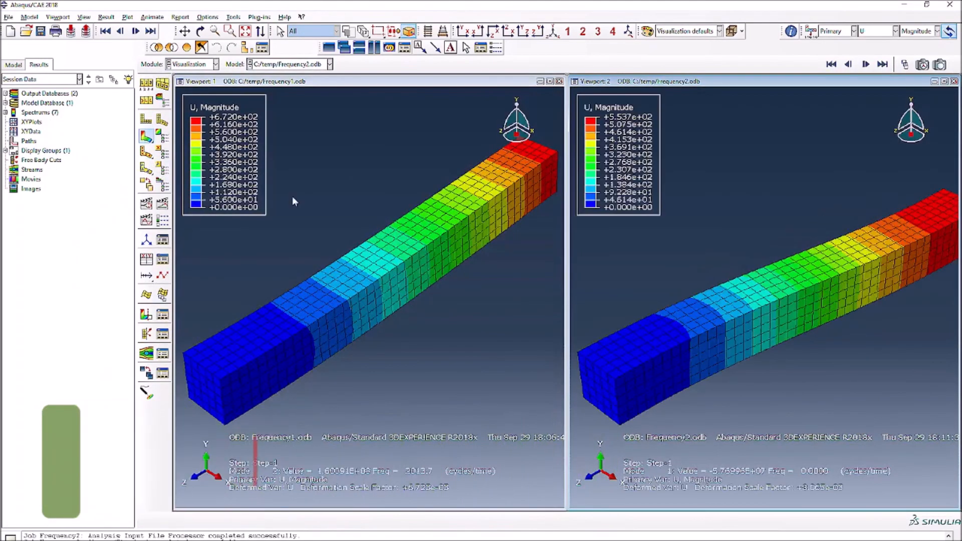
Step through the static preload frames of Step-2 and the mode shapes of Step-1 in the rerun Frequency2 results
{"action": "left_click", "coordinate": [831, 64]}
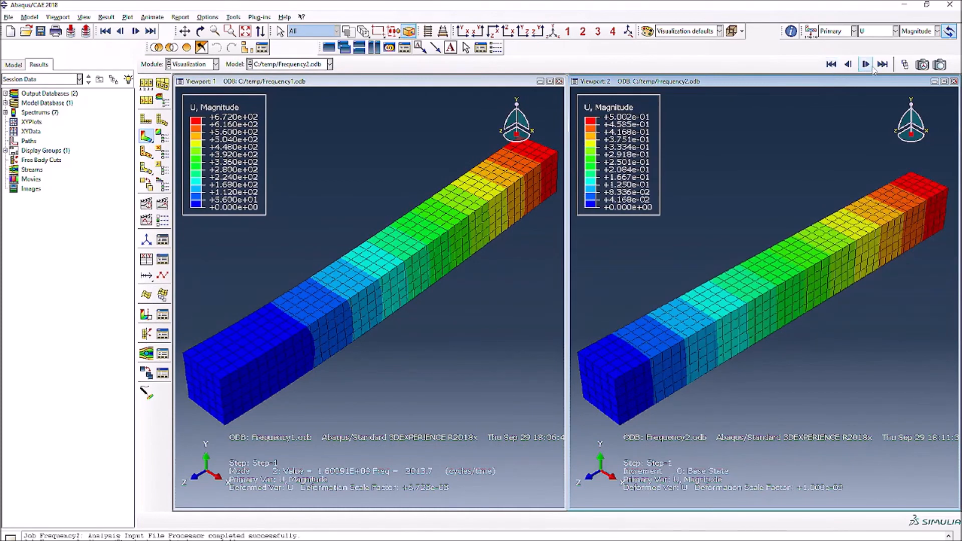
{"action": "left_click", "coordinate": [848, 64]}
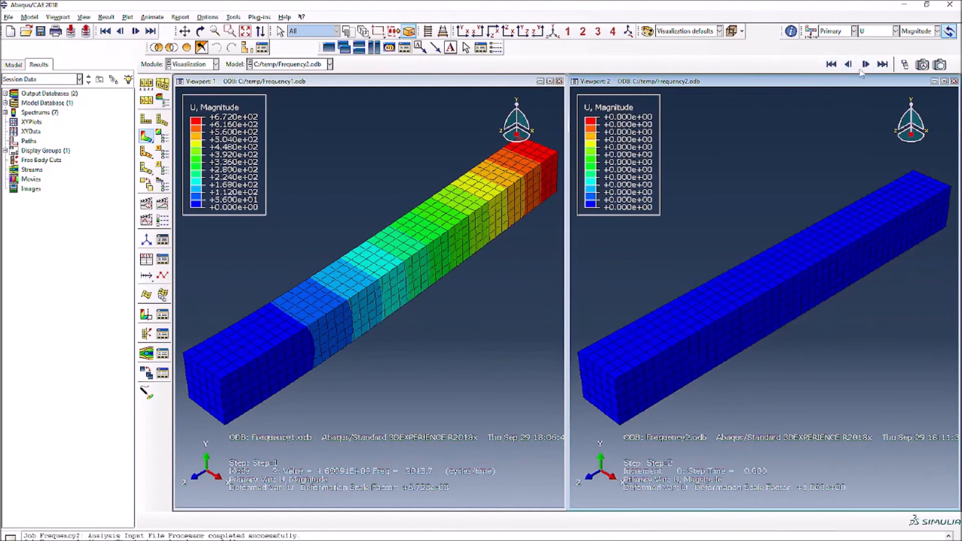
{"action": "left_click", "coordinate": [883, 65]}
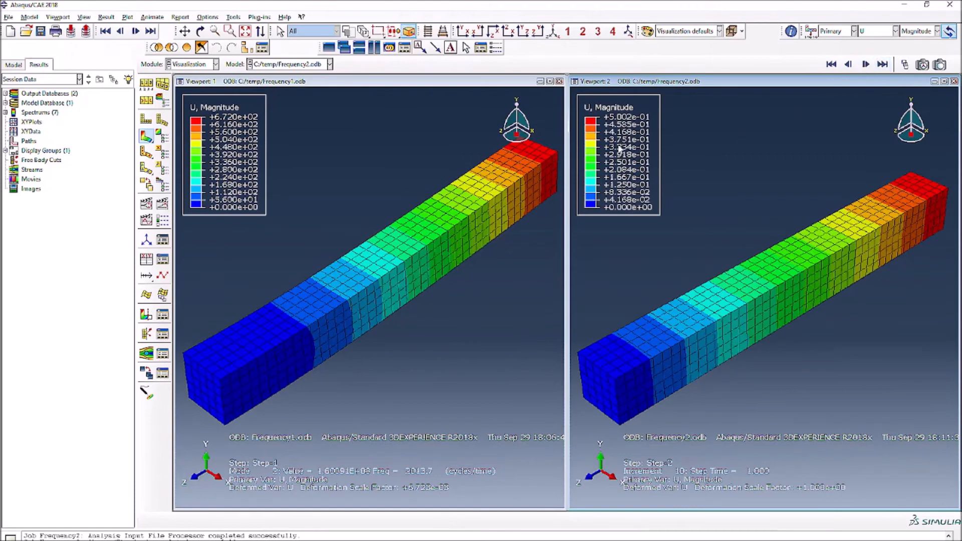
{"action": "left_click", "coordinate": [867, 65]}
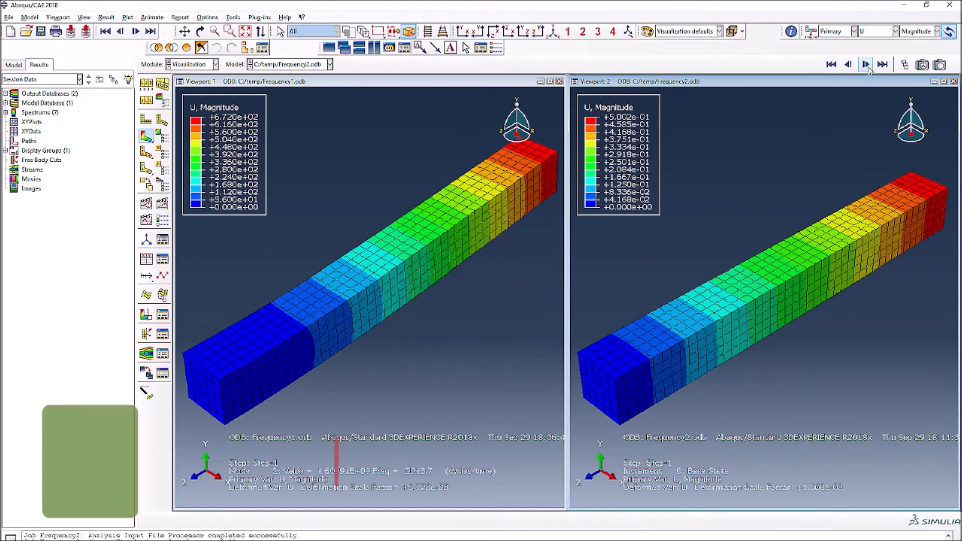
{"action": "left_click", "coordinate": [867, 65]}
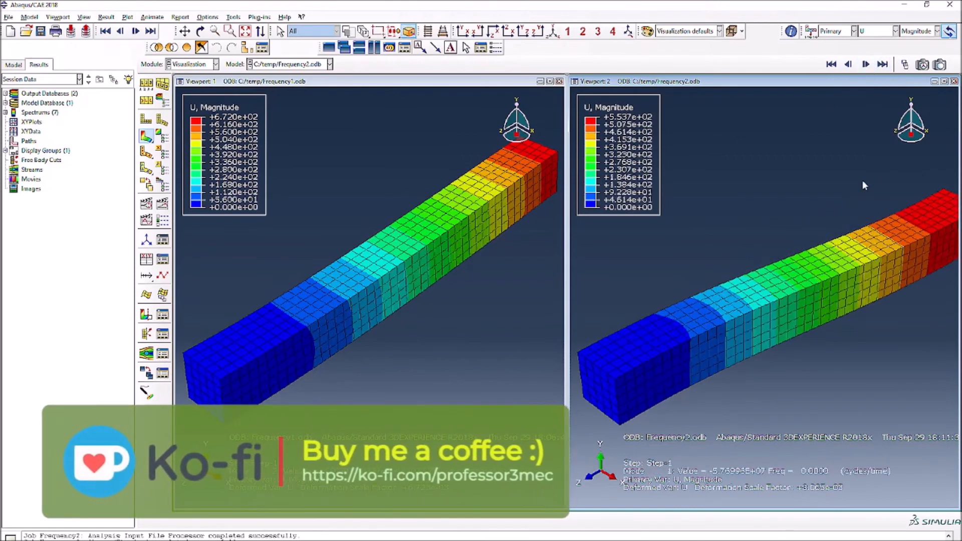
{"action": "left_click", "coordinate": [867, 65]}
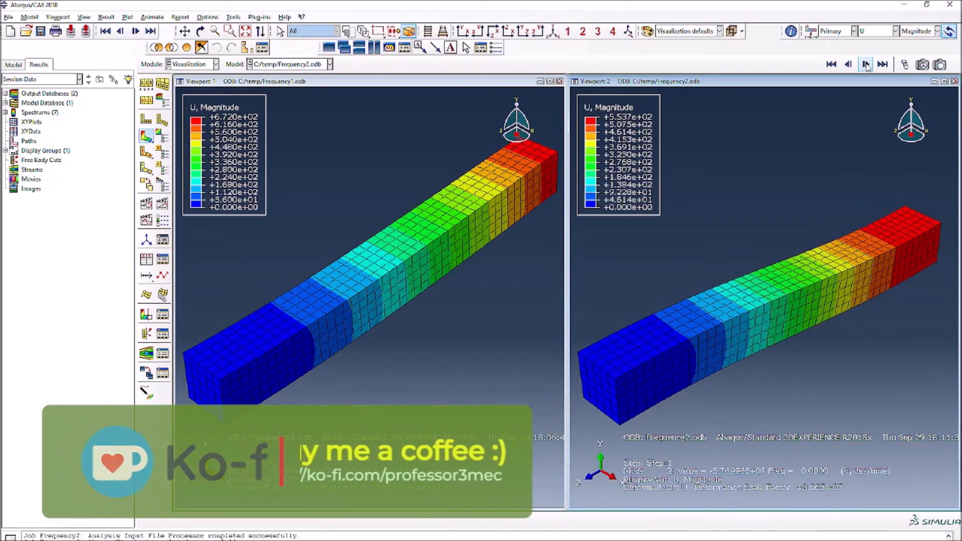
{"action": "left_click", "coordinate": [866, 65]}
{"action": "left_click", "coordinate": [866, 65]}
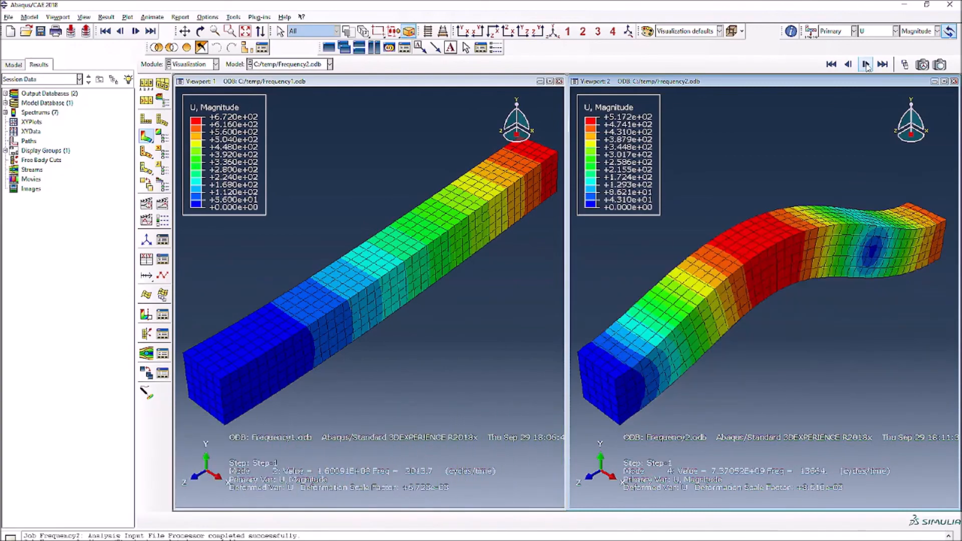
{"action": "left_click", "coordinate": [866, 65]}
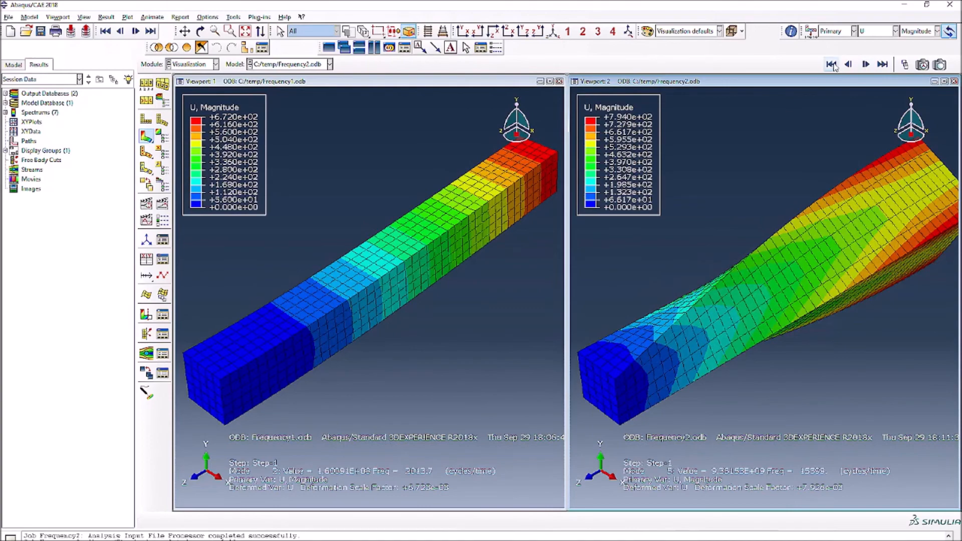
Compare the frequencies and shapes of matching bending modes, including mode 4, between Frequency1 and Frequency2 in the two viewports
{"action": "left_click", "coordinate": [849, 66]}
{"action": "left_click", "coordinate": [848, 65]}
{"action": "left_click", "coordinate": [848, 65]}
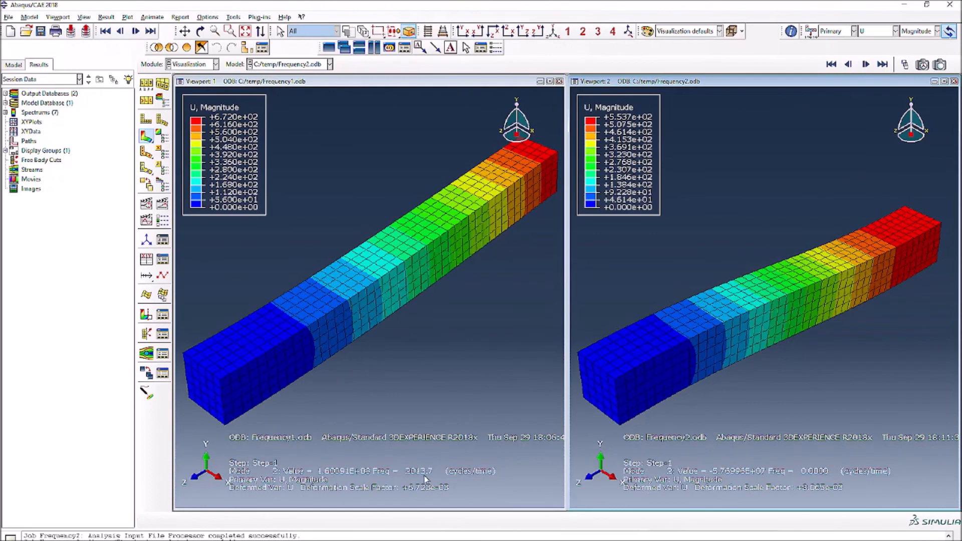
{"action": "left_click", "coordinate": [866, 64]}
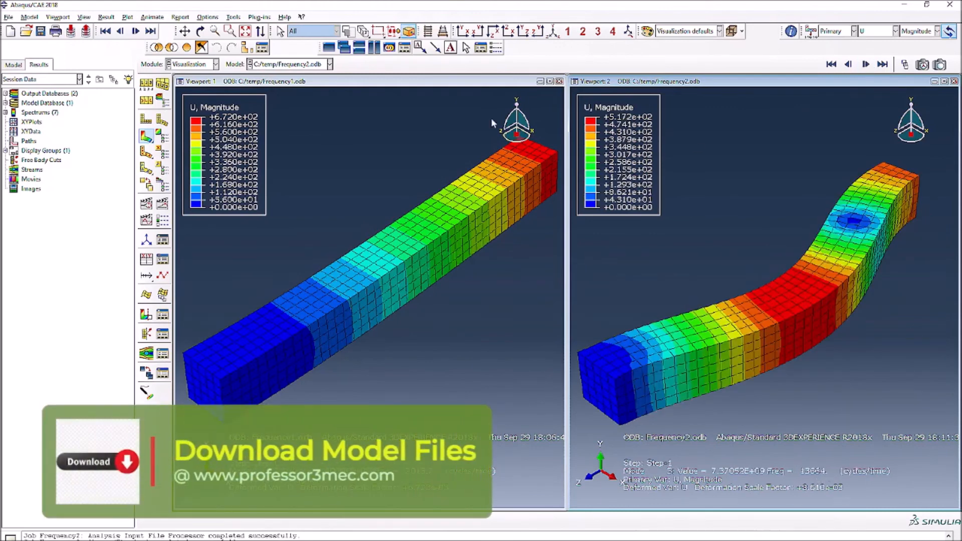
{"action": "left_click", "coordinate": [866, 64]}
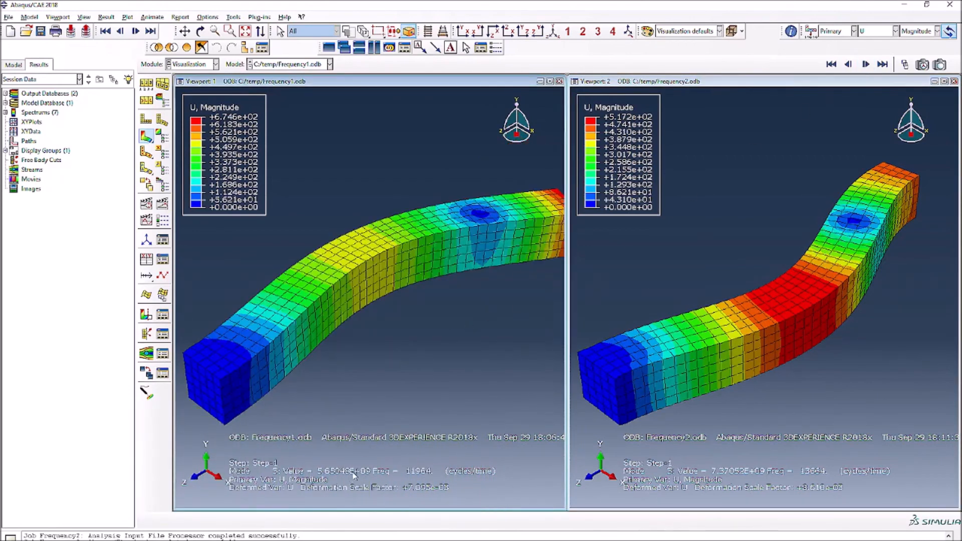
{"action": "left_click", "coordinate": [866, 64]}
{"action": "left_click", "coordinate": [800, 86]}
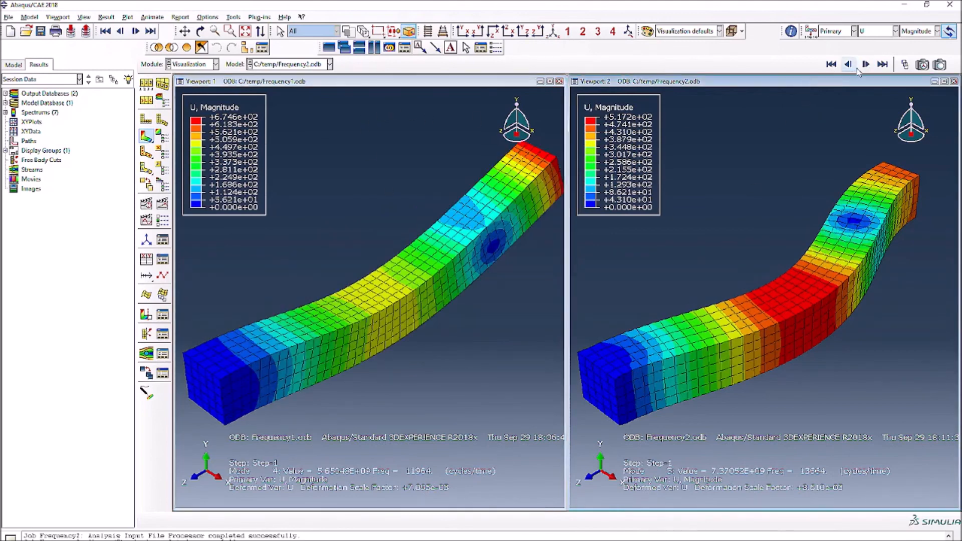
{"action": "left_click", "coordinate": [866, 64]}
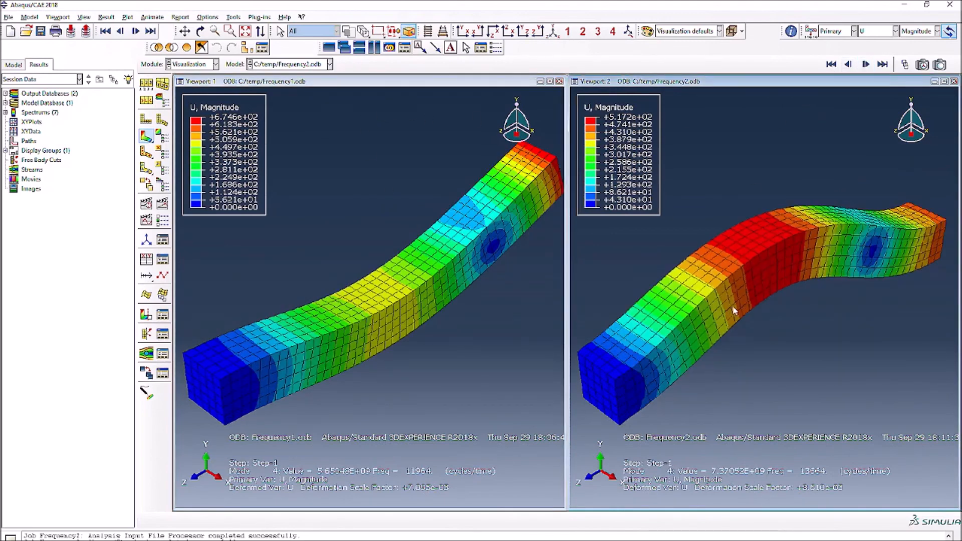